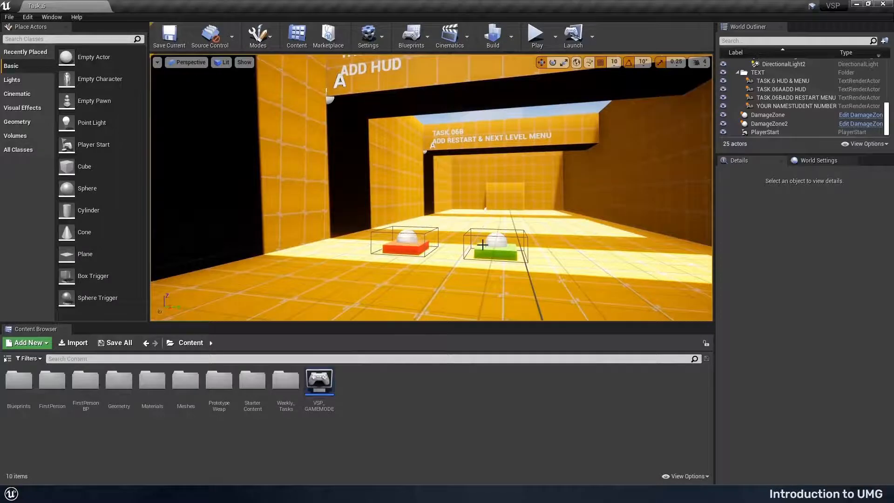
- Play-test the level by walking the player character up to the red and green damage zones, and end the play session
click(535, 35)
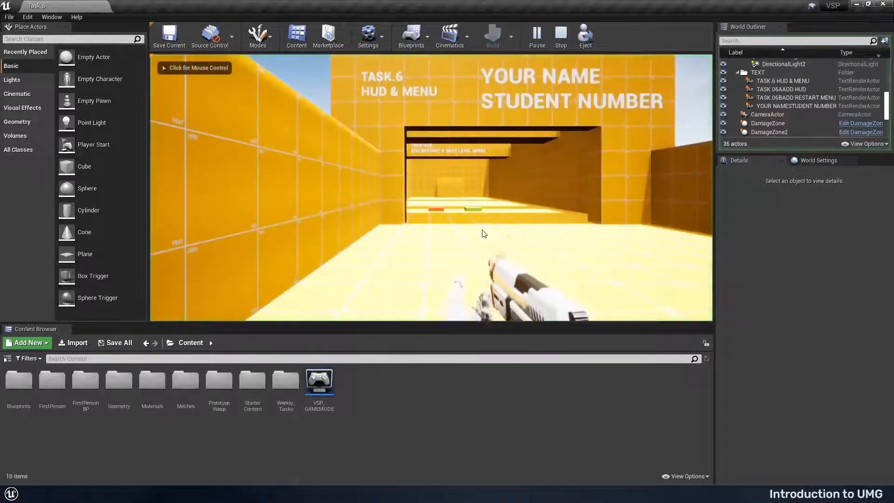
key(w)
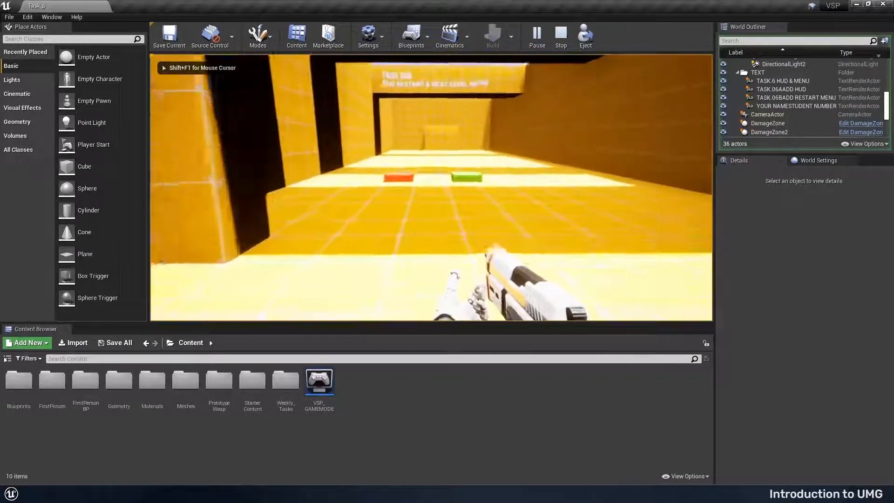
key(w)
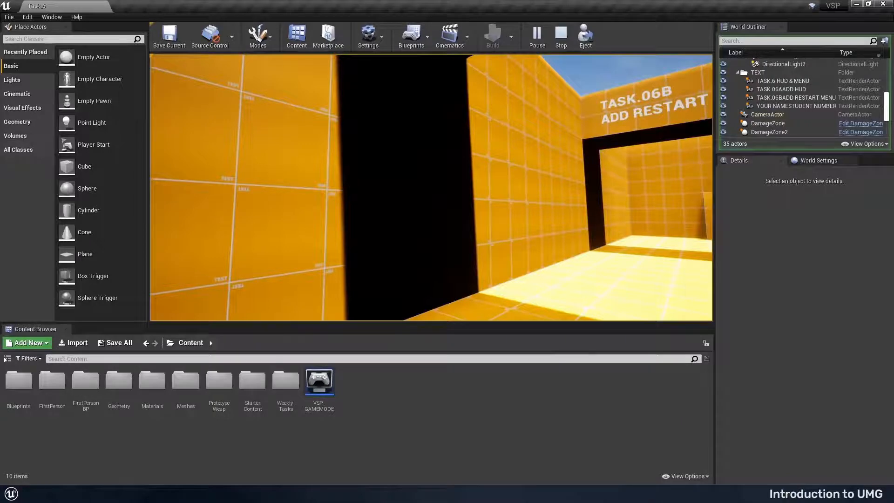
key(Escape)
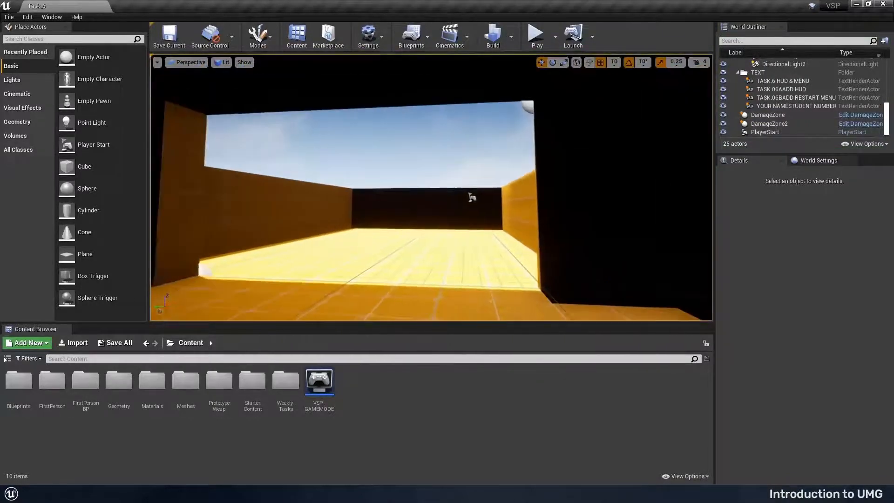
right_drag(393, 228, 166, 203)
key(w)
key(w)
key(s)
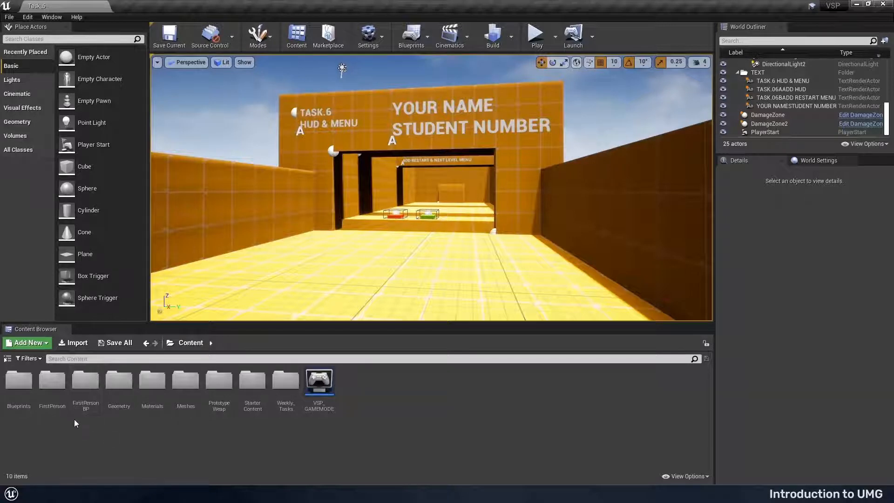
- Create a Widget Blueprint named PlayerHUD in the Blueprints folder
double_click(18, 381)
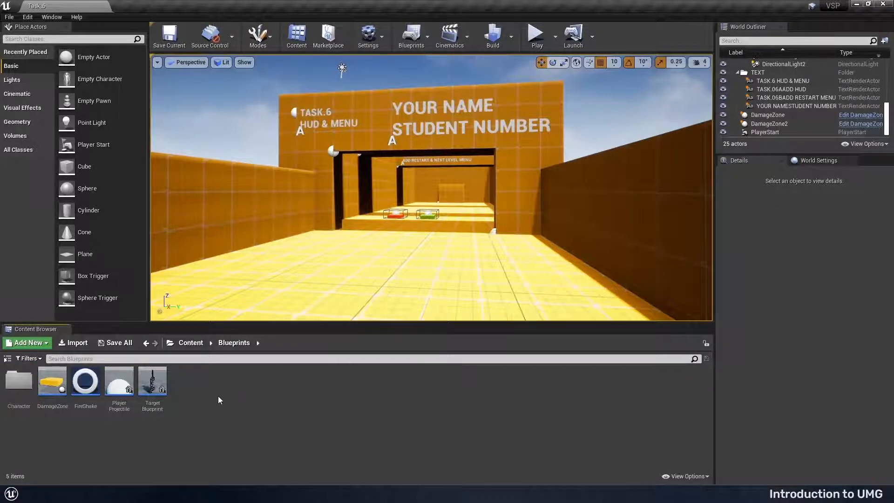
right_click(223, 382)
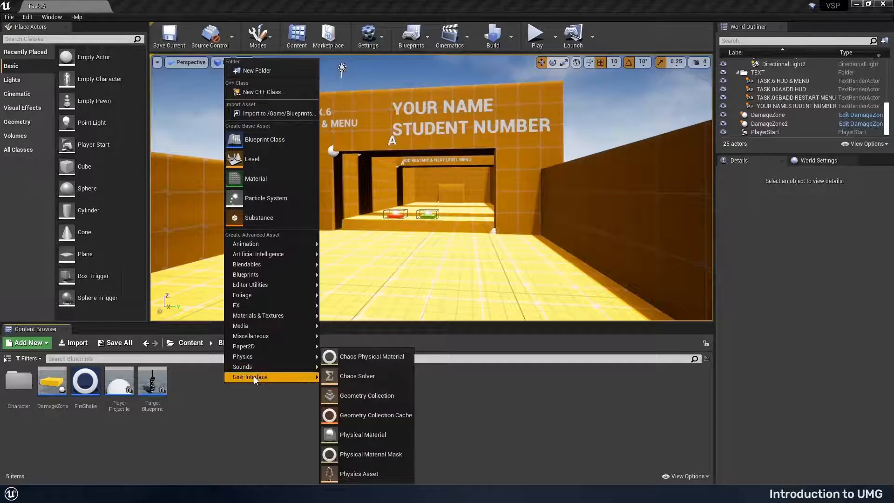
mouse_move(271, 378)
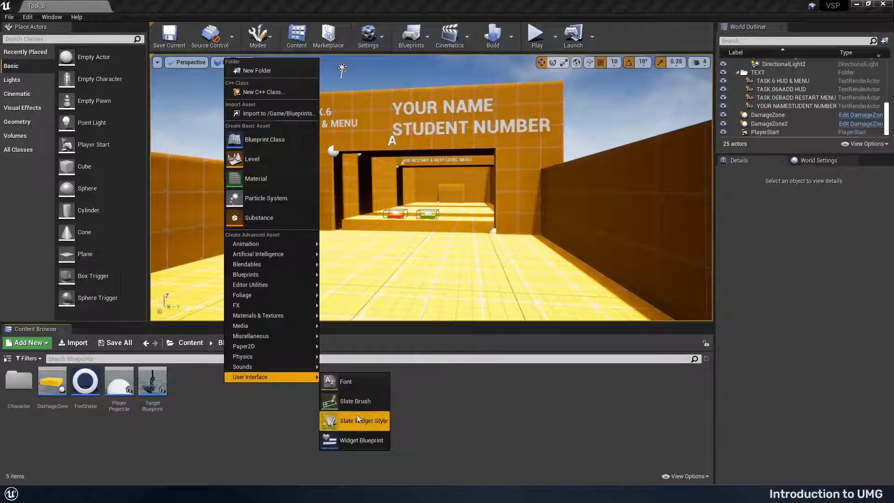
click(356, 441)
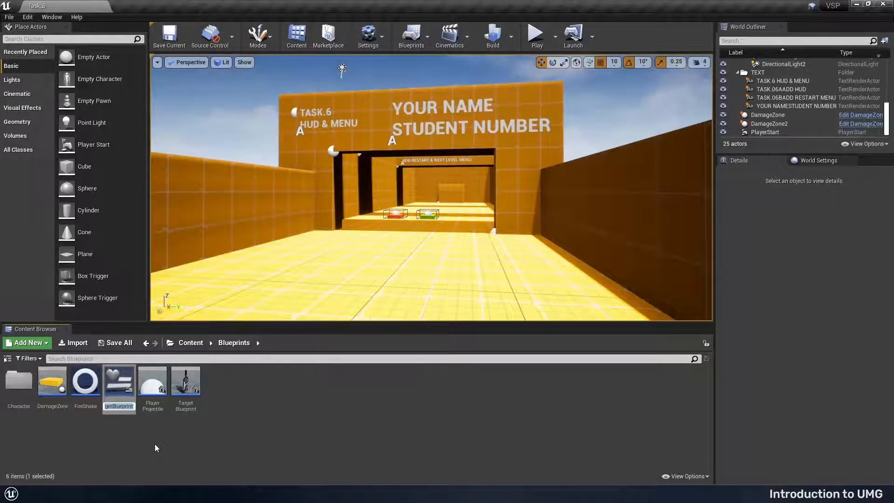
text(PlayerHUD)
key(Return)
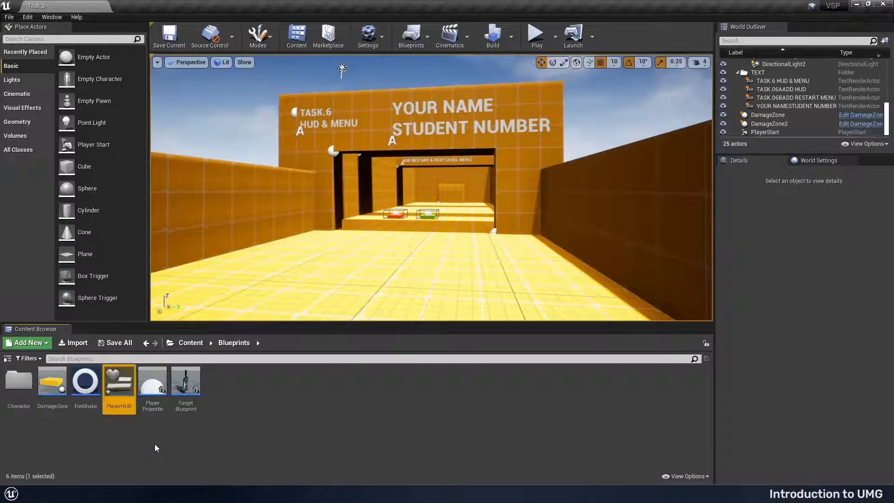
- Open the PlayerHUD widget for editing, inspect its event graph and return to the designer view
double_click(122, 383)
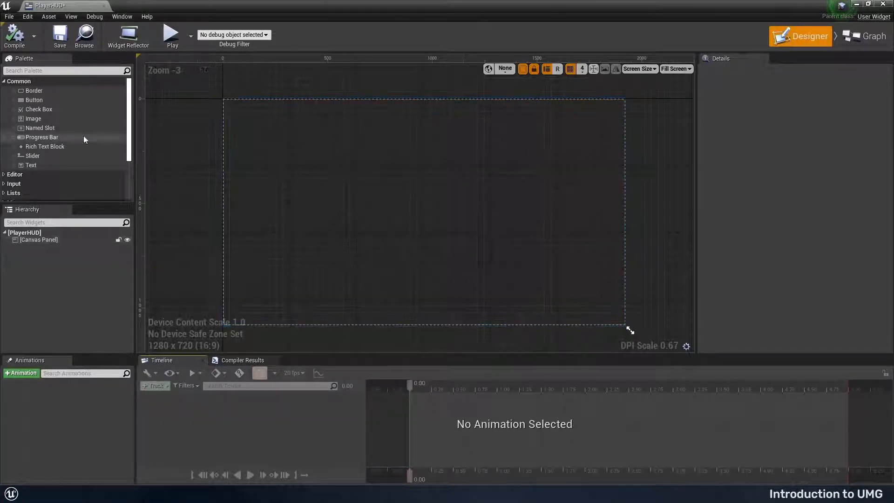
click(870, 40)
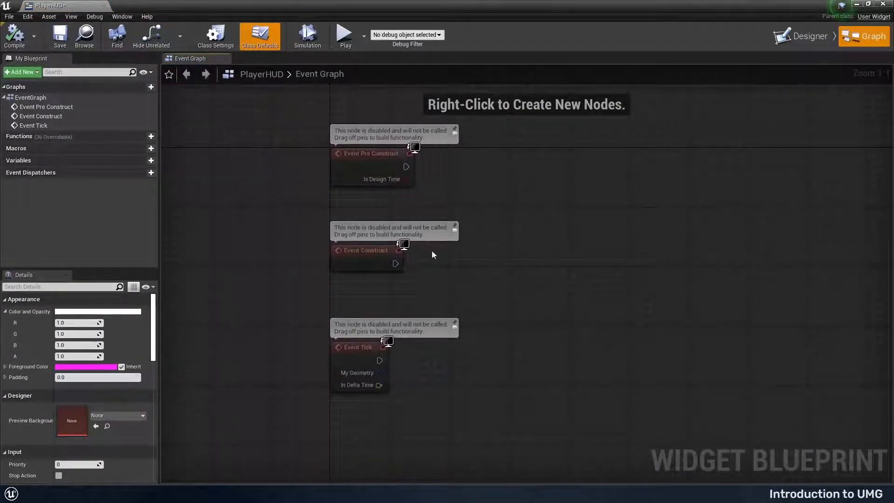
click(791, 39)
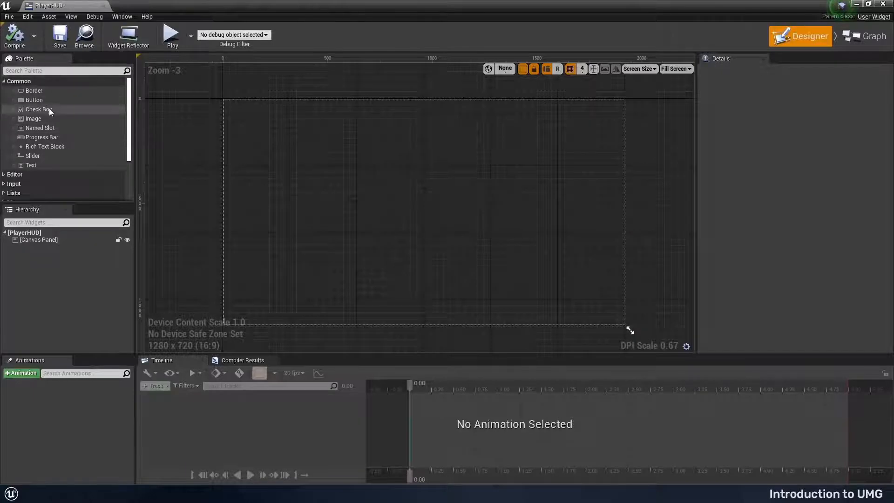
- Try placing a Button on the PlayerHUD canvas and delete it
drag(37, 103, 381, 197)
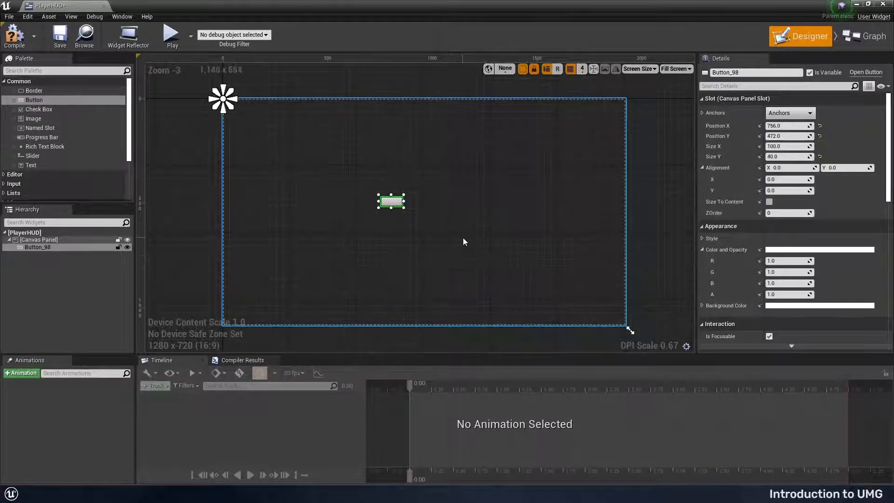
key(Delete)
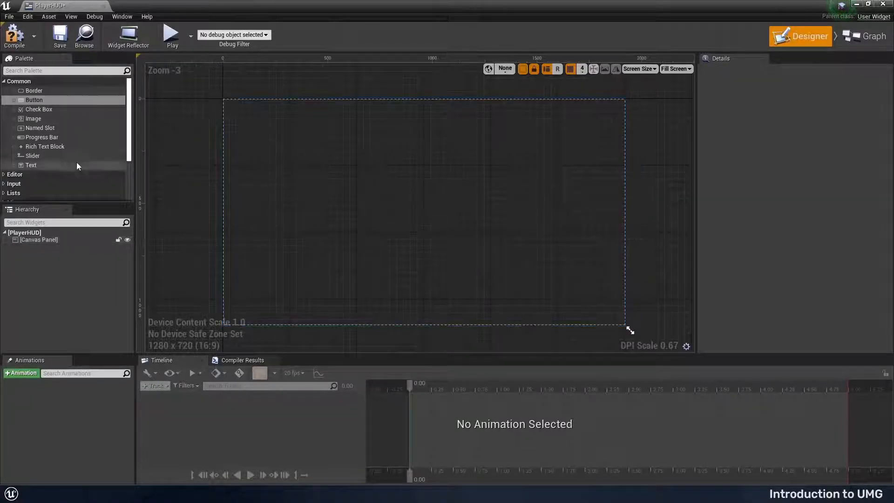
- Add an Image near the canvas centre and a Text block near the canvas's lower-right corner, anchoring the text to that corner
drag(37, 119, 402, 203)
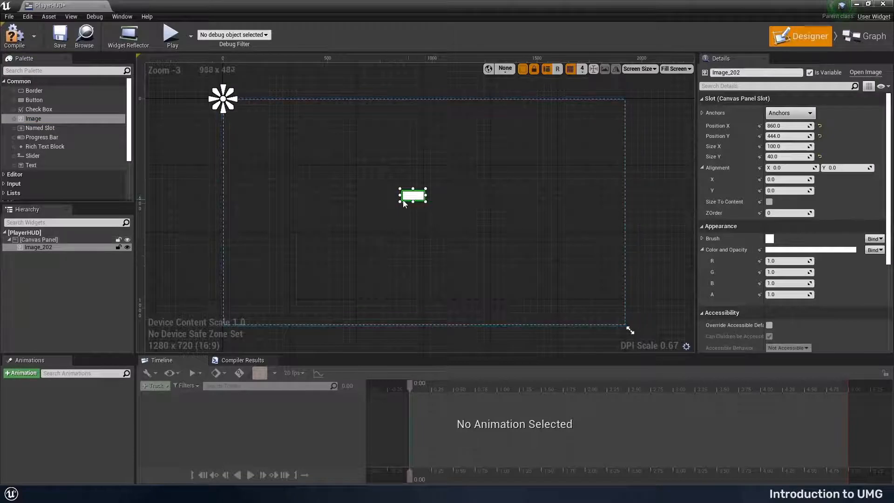
drag(47, 165, 577, 310)
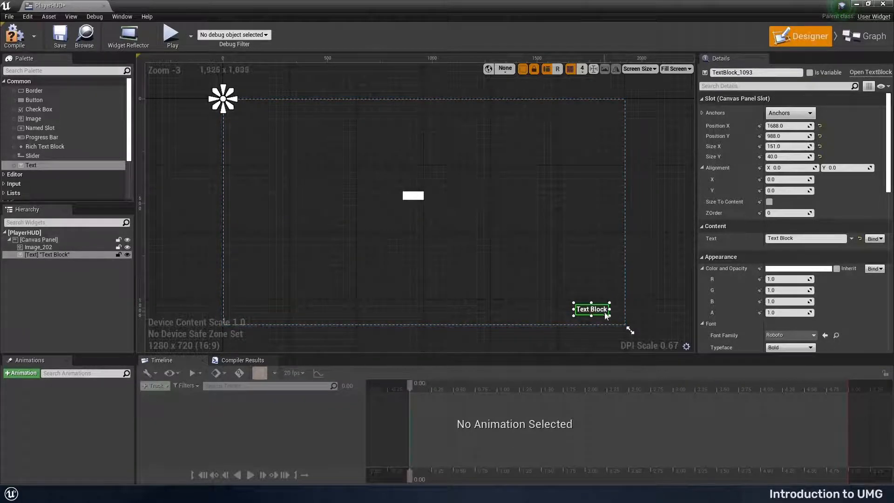
click(781, 114)
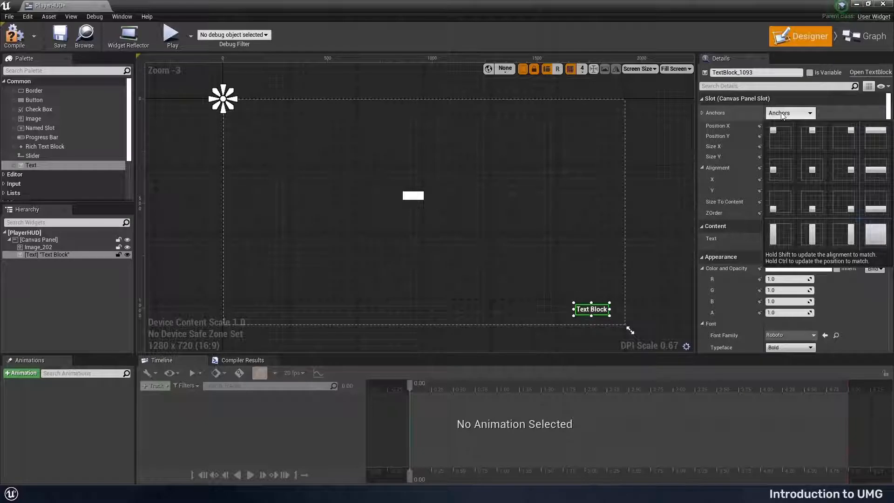
click(847, 203)
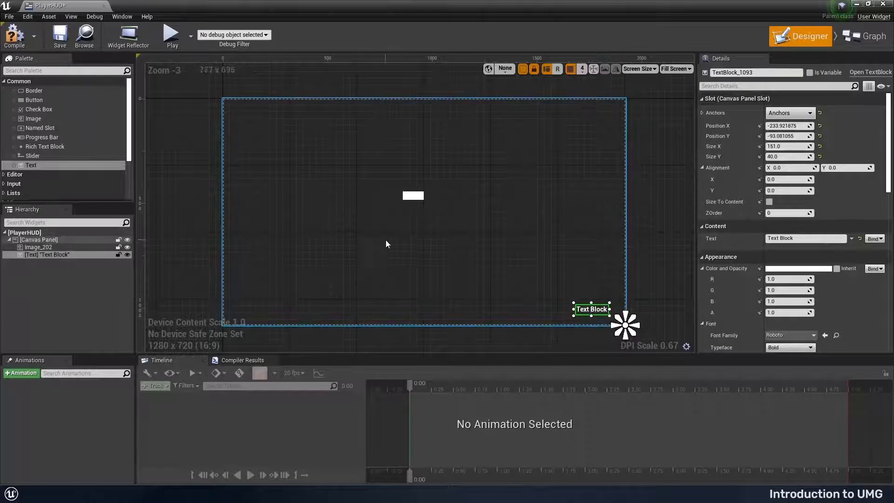
- Set the Image's Size X to 40 and move it to about X 980, Y 496 on the canvas
click(413, 197)
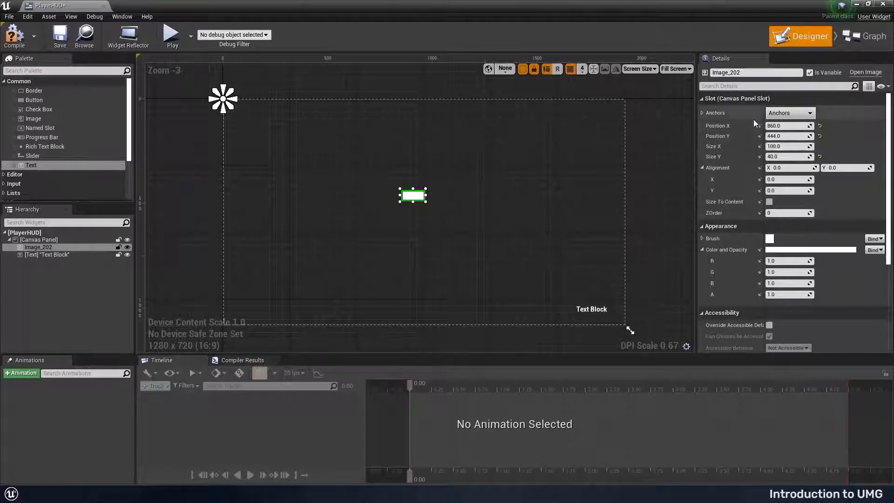
click(782, 147)
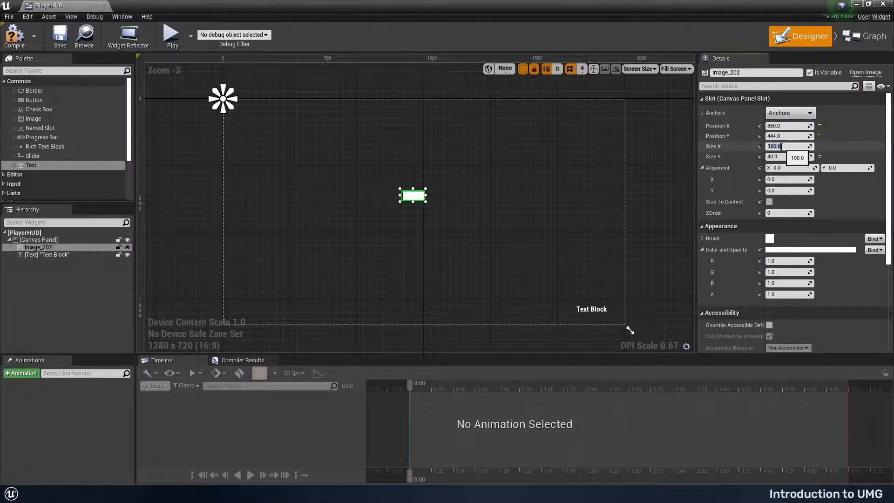
key(Return)
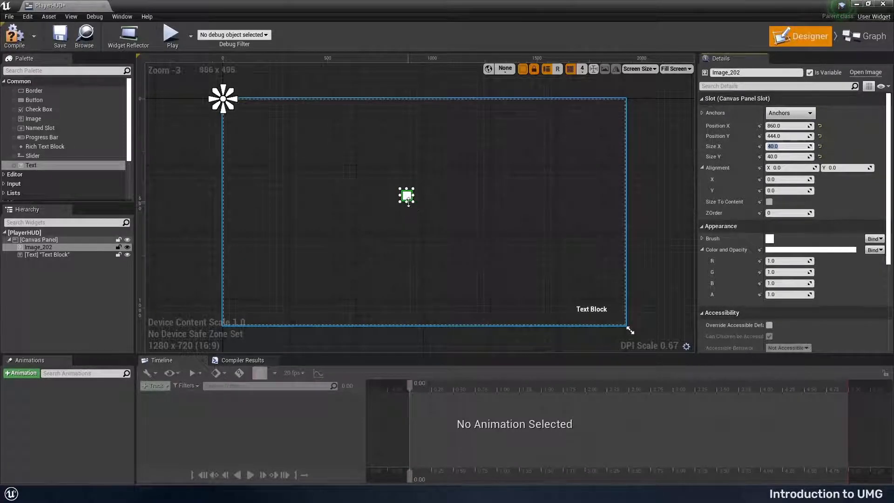
mouse_move(408, 198)
mouse_down()
mouse_move(424, 214)
mouse_move(432, 208)
mouse_up()
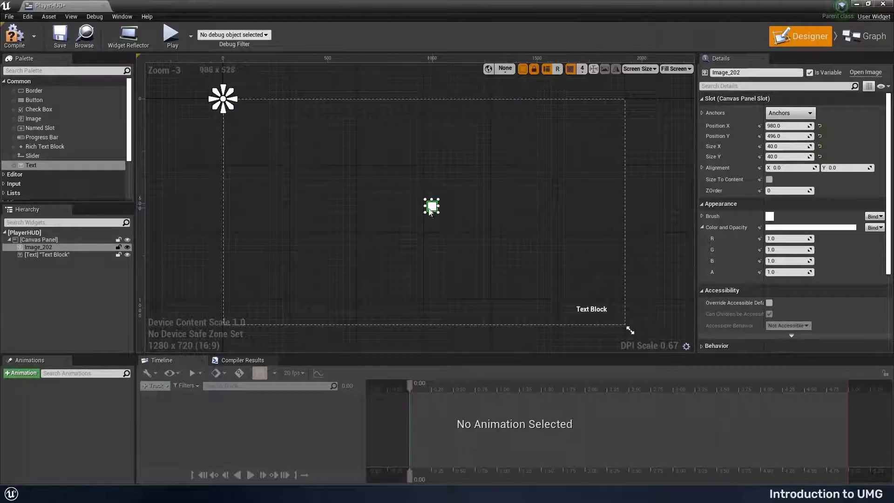
- Anchor the Image to the canvas centre and snap its position to the anchor at X 0, Y 0
click(791, 113)
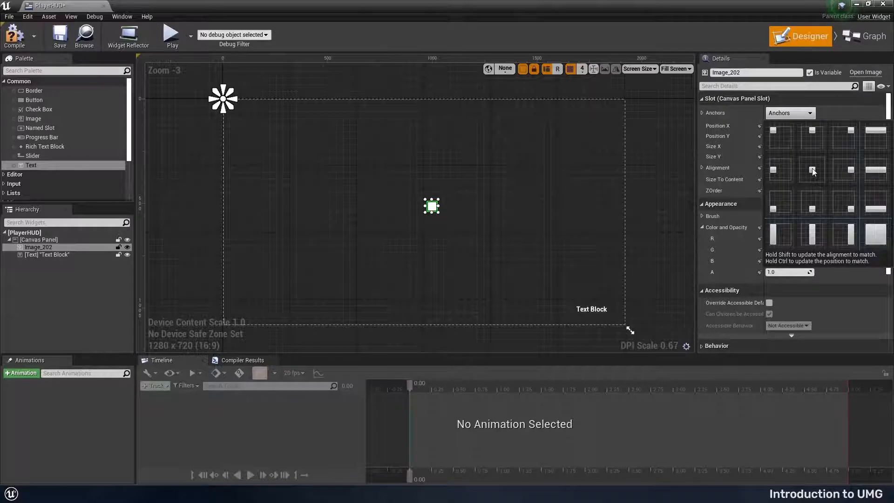
click(812, 169)
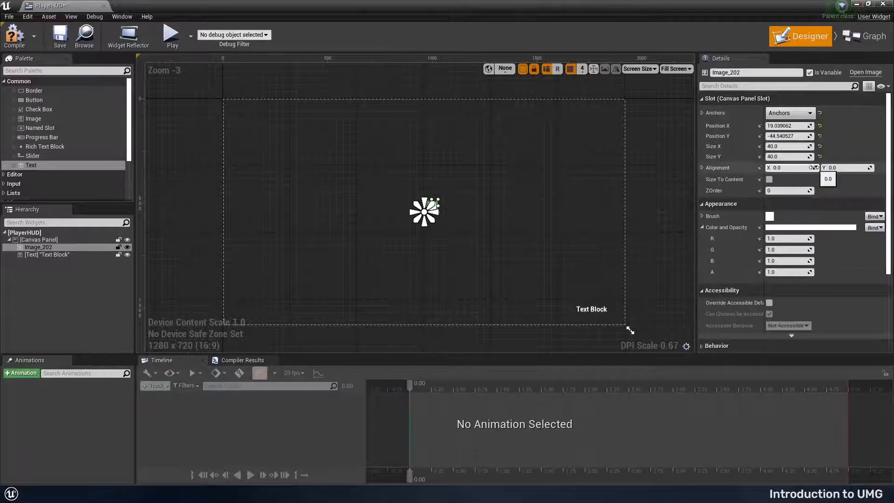
click(789, 112)
ctrl+click(812, 169)
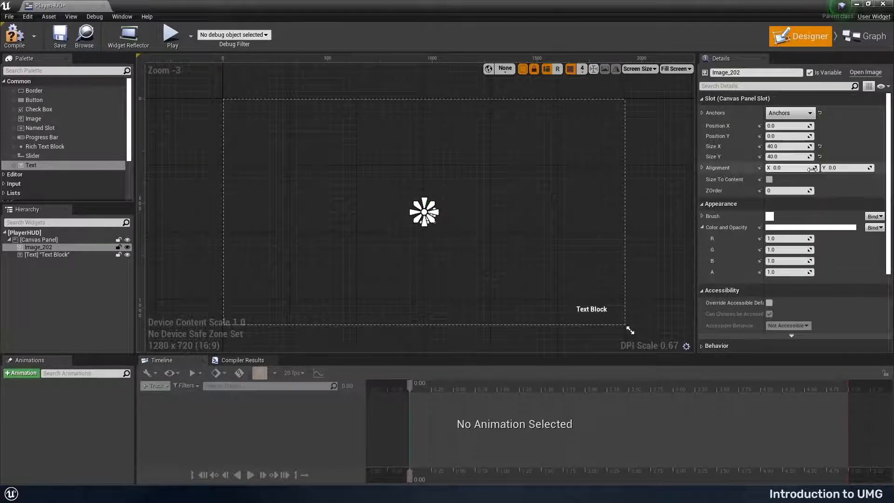
- Set the Image's alignment to X 0.5 and Y 0.5 so its pivot sits at its centre
scroll(424, 220, up, 1)
scroll(425, 220, up, 10)
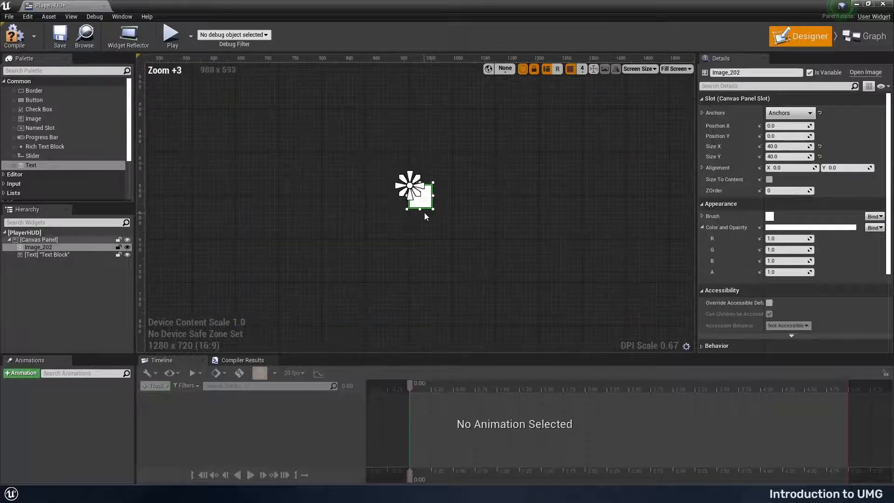
right_drag(467, 166, 538, 215)
scroll(507, 217, up, 2)
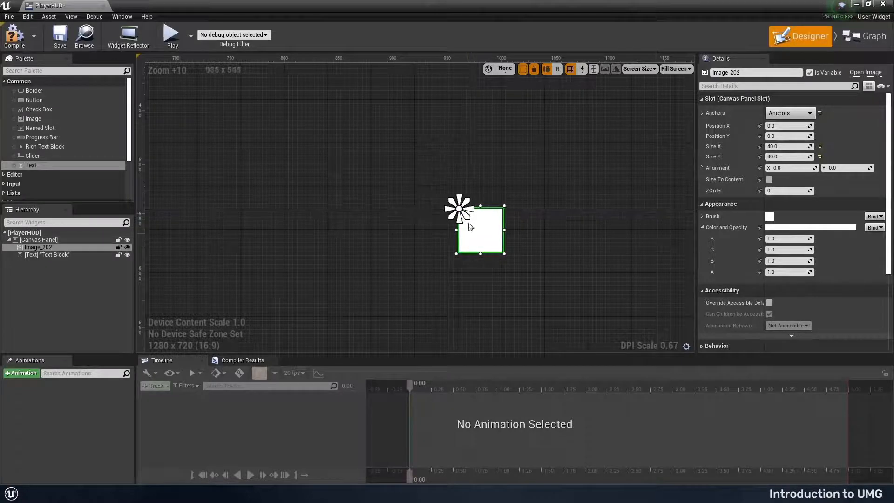
mouse_move(715, 172)
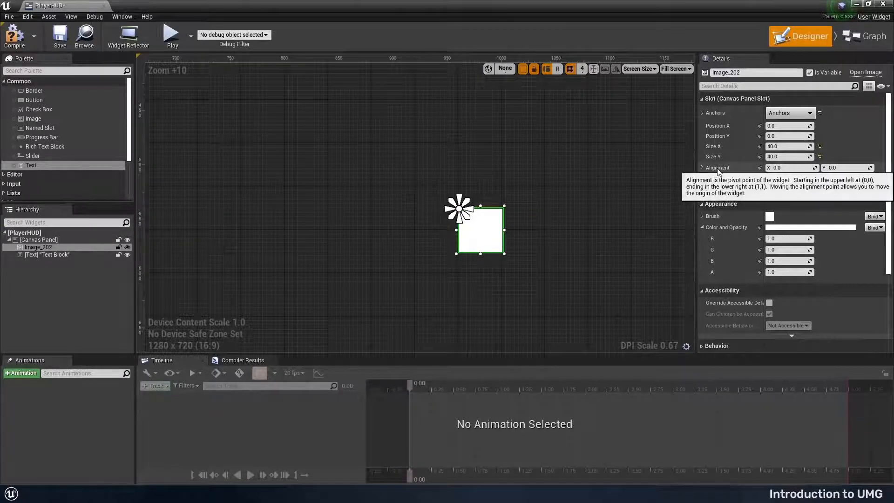
click(788, 168)
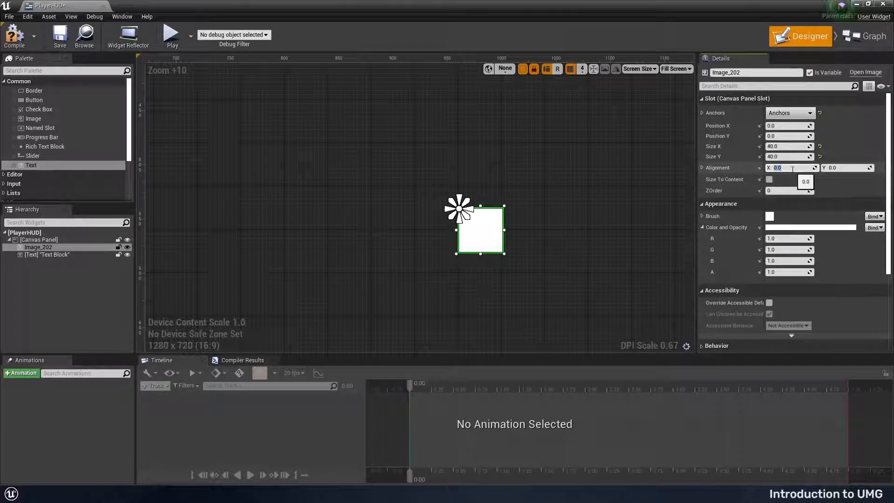
text(0.5)
key(Return)
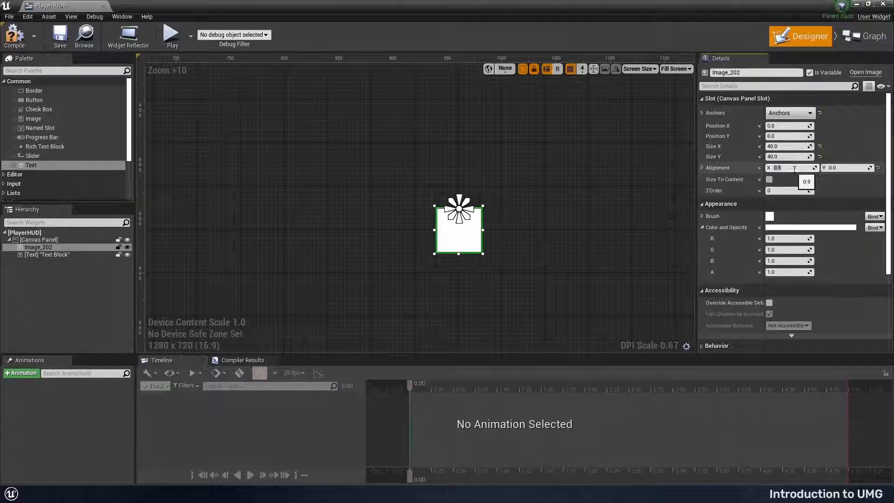
click(834, 168)
key(Return)
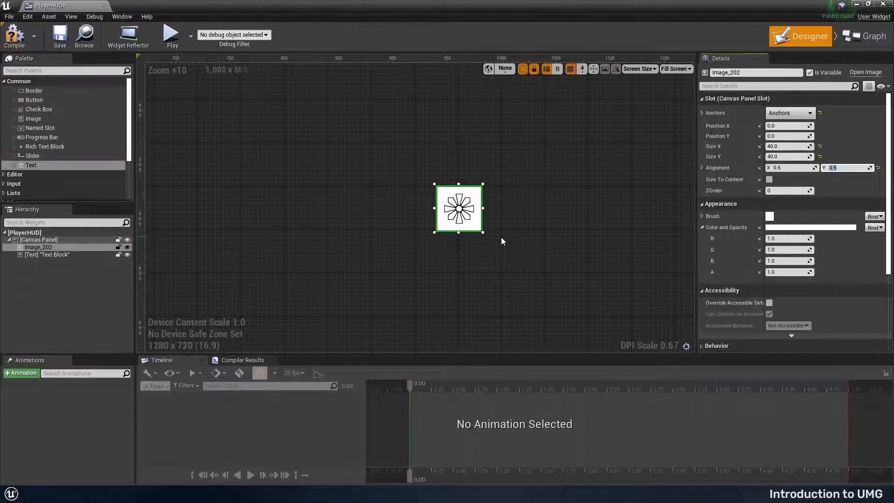
- Set the content of the text block near the canvas's lower-right corner to "Ant"
scroll(501, 238, down, 13)
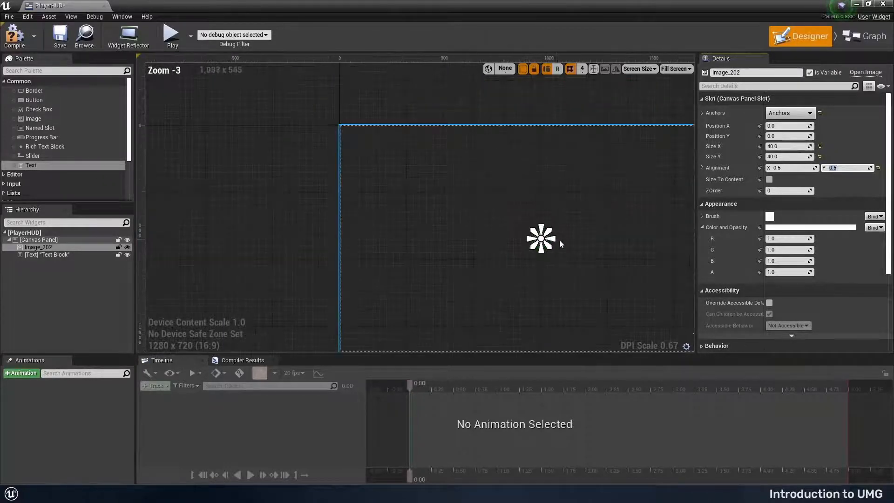
right_drag(560, 240, 483, 225)
scroll(468, 223, up, 1)
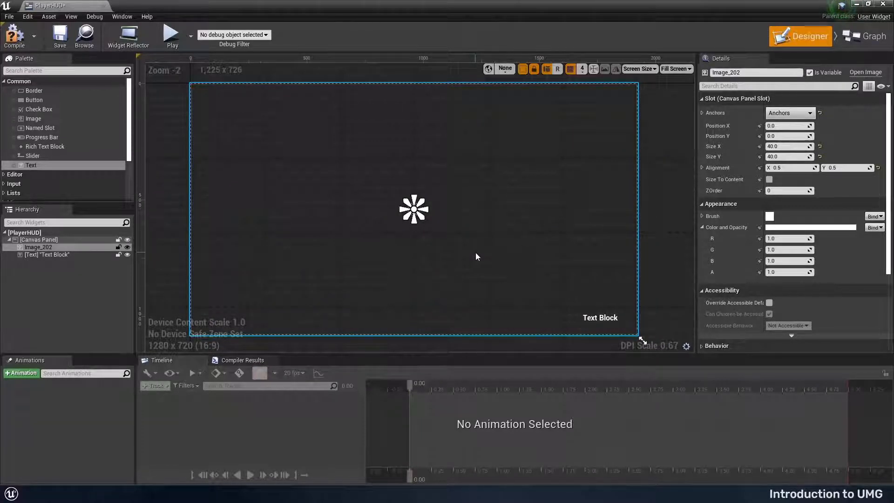
click(600, 318)
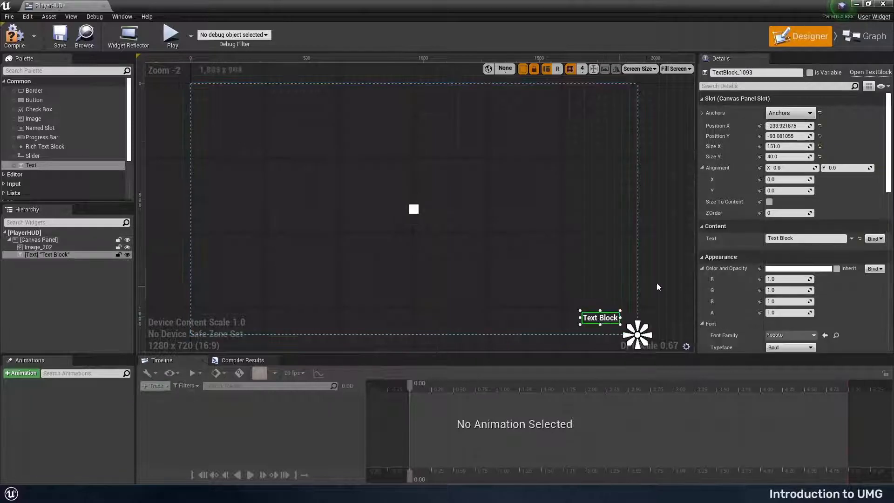
click(799, 238)
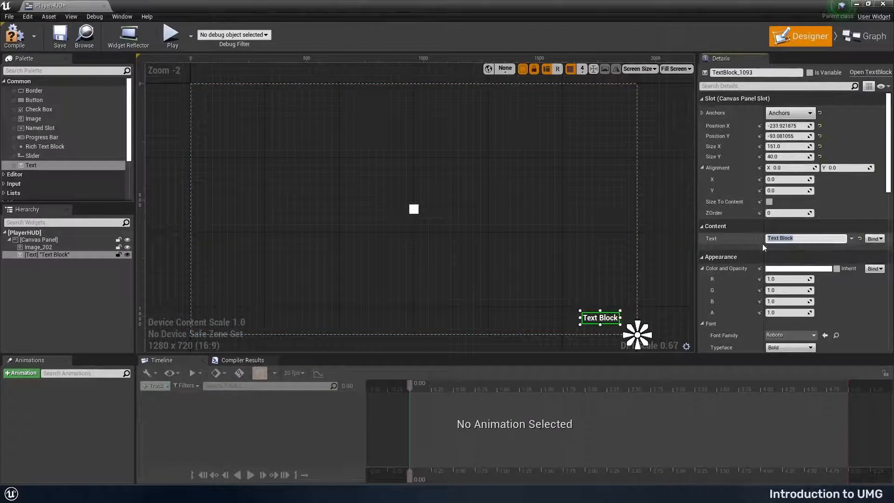
text(Ant)
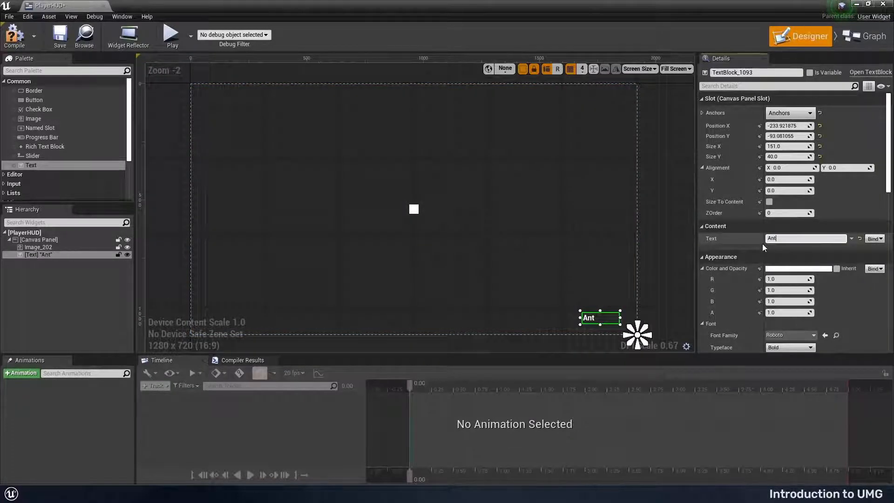
- Set the text block's justification to Align Text Right, and compile and save the PlayerHUD widget
scroll(791, 280, down, 7)
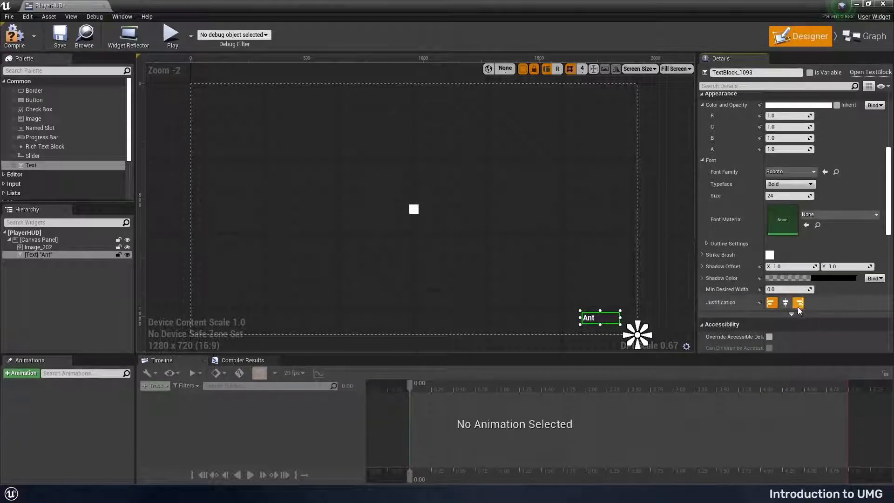
click(798, 305)
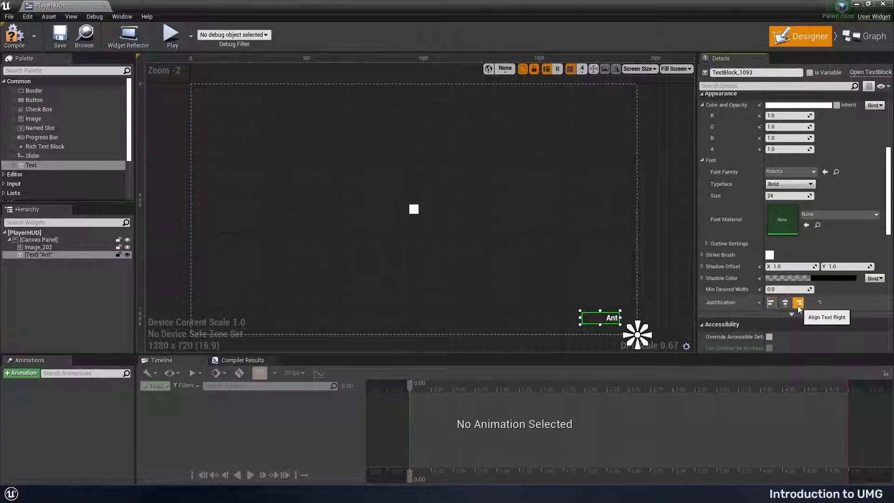
click(22, 38)
click(58, 38)
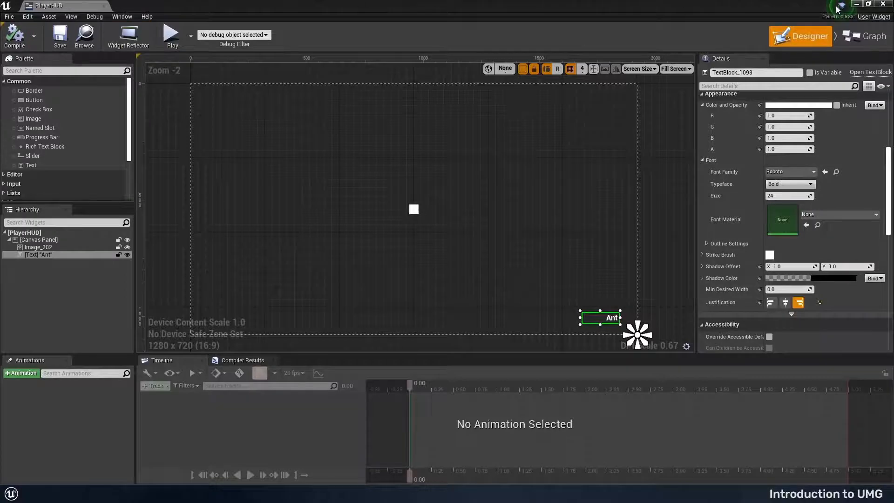
- Play-test the Task_6 level, walking through it to check whether the HUD shows, and end the session
click(856, 4)
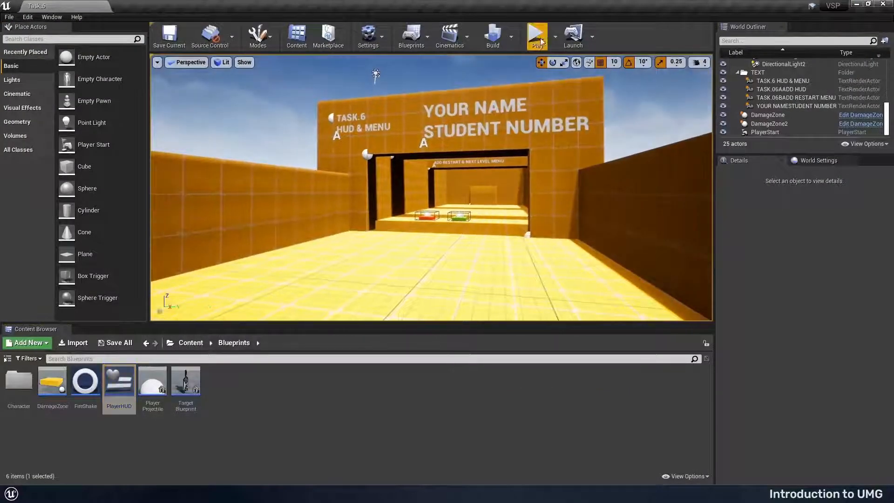
click(540, 38)
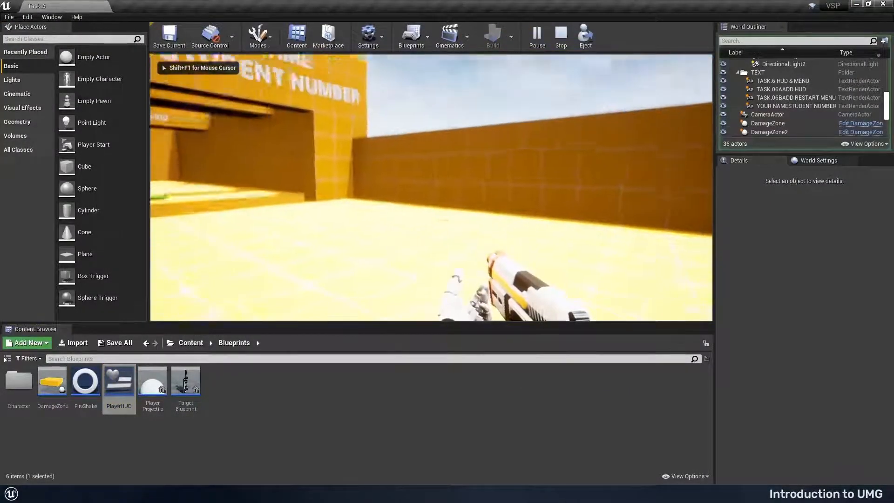
key(w)
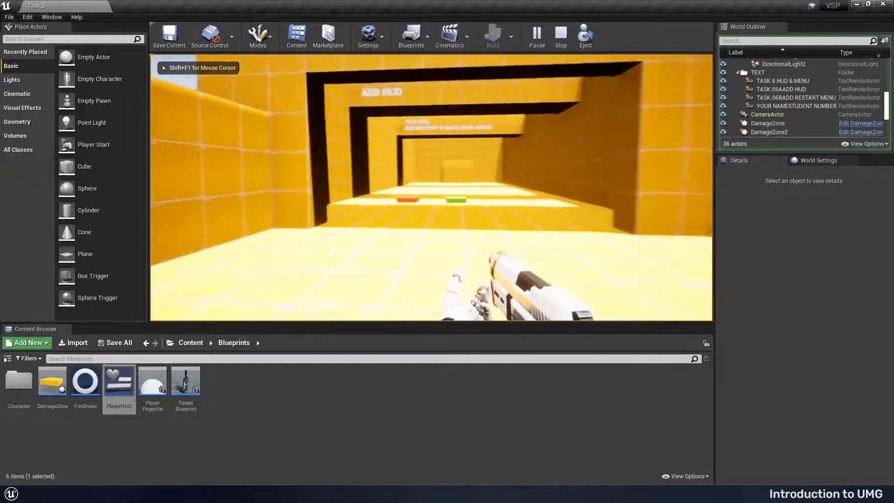
key(w)
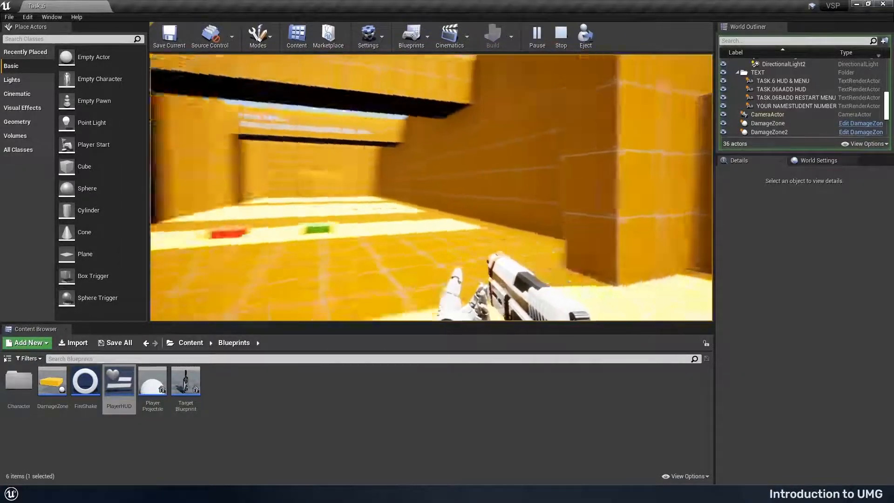
key(s)
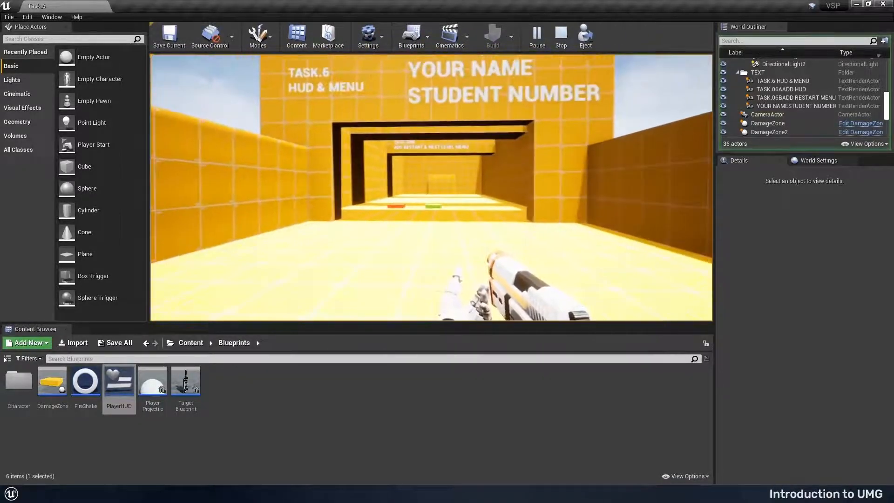
key(Escape)
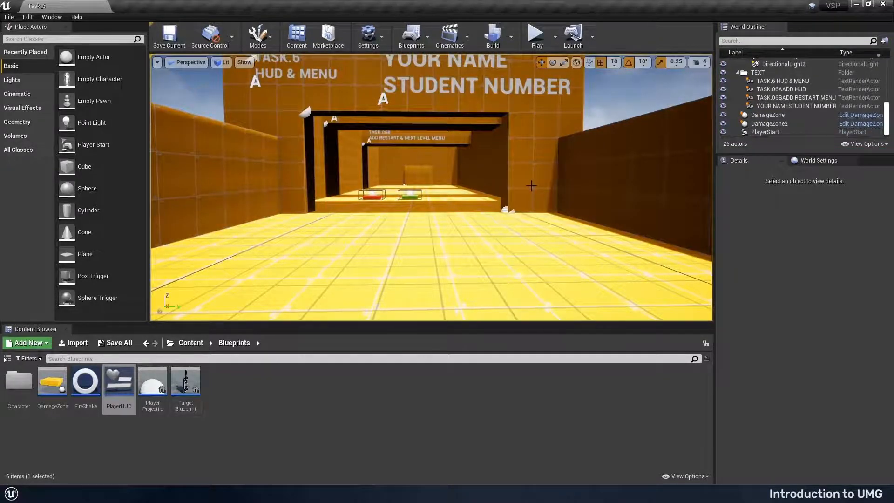
- Open the FirstPersonCharacter blueprint from the Character folder at Event BeginPlay in its Event Graph
double_click(18, 381)
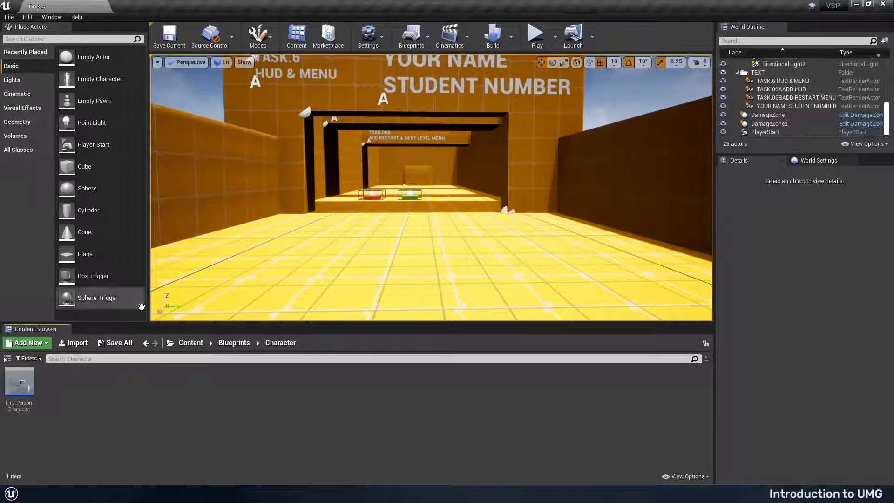
double_click(19, 381)
right_drag(396, 240, 386, 165)
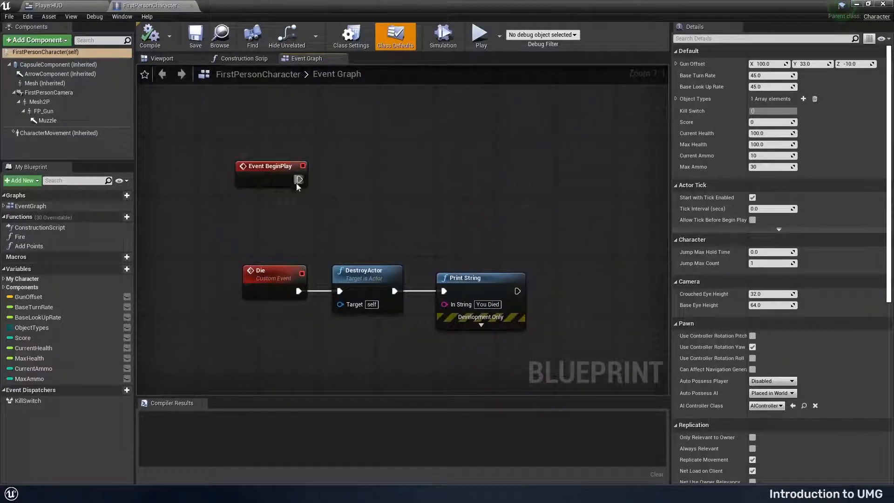
mouse_move(447, 272)
right_down()
mouse_move(477, 262)
mouse_move(453, 256)
right_up()
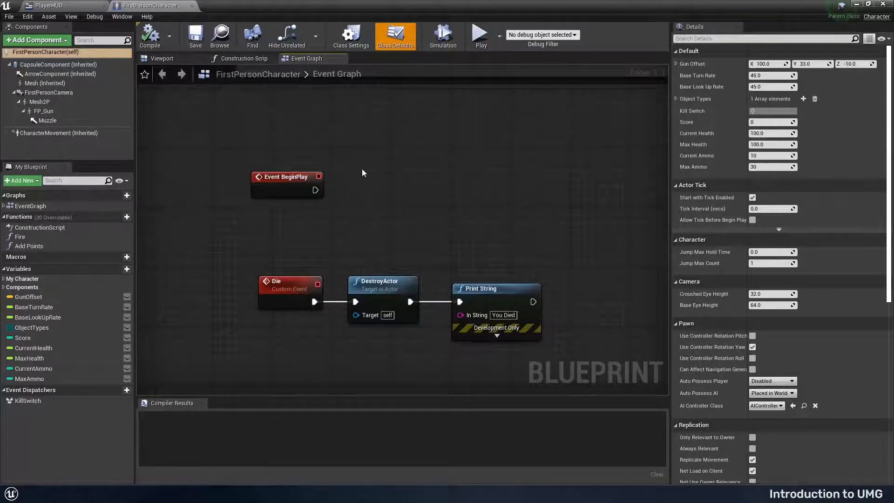
right_drag(391, 172, 392, 197)
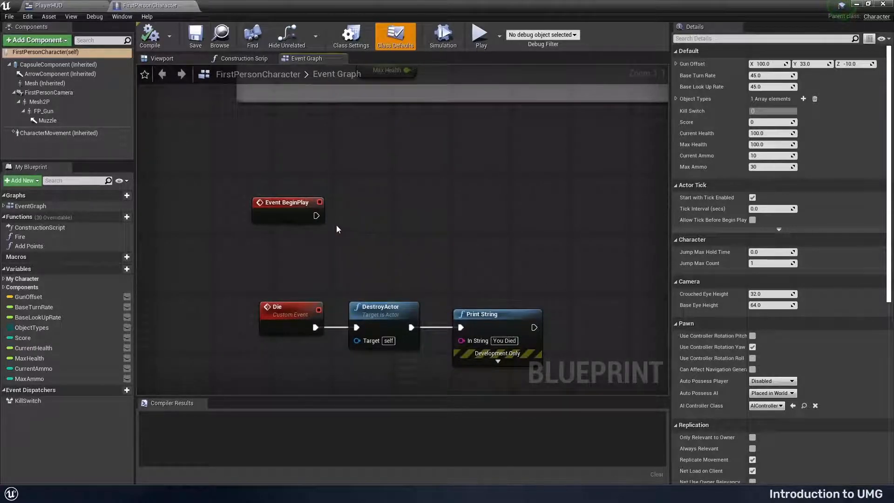
- Add a Create Widget node executed from Event BeginPlay and set its class to PlayerHUD
drag(316, 216, 399, 215)
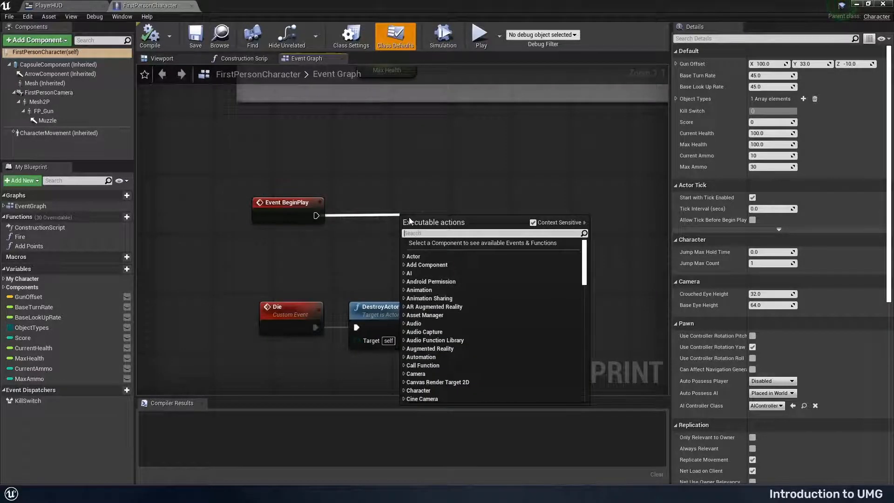
text(create wi)
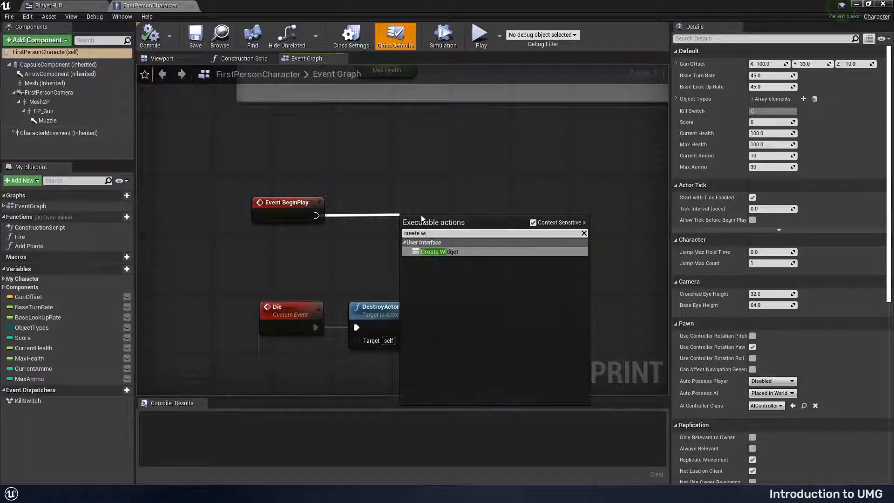
click(436, 252)
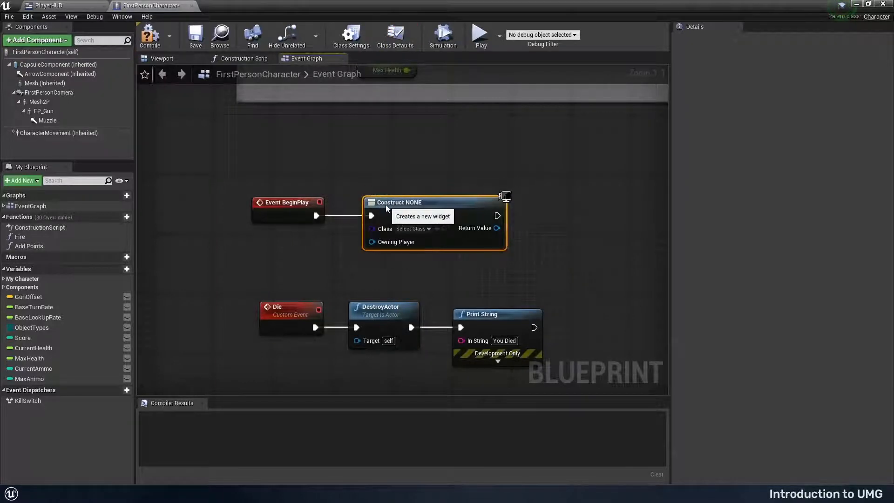
click(411, 229)
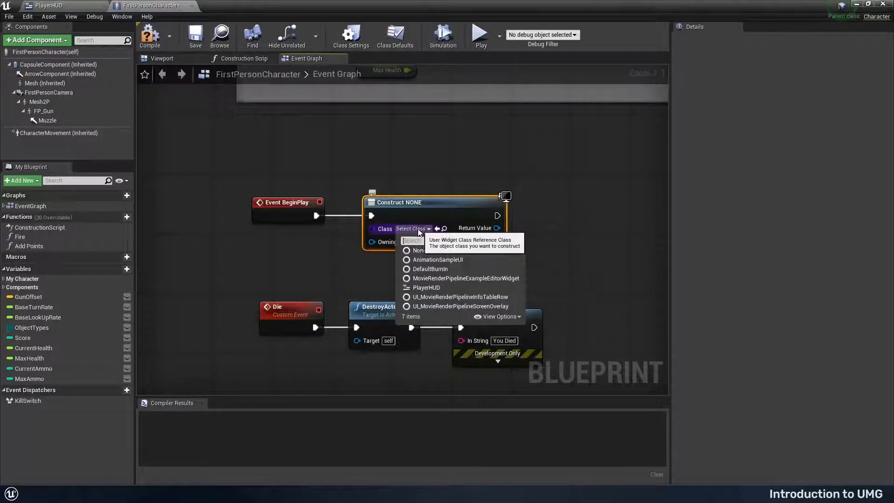
click(431, 291)
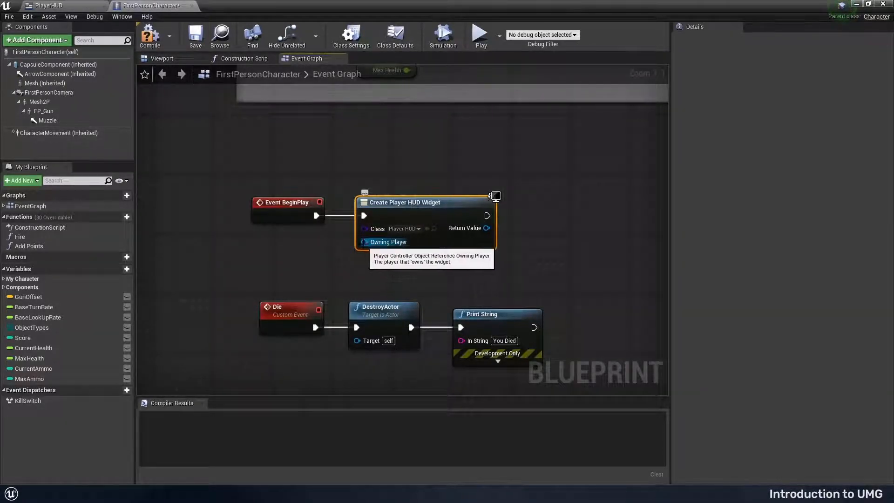
- Connect a Get Player Controller node to the widget node's Owning Player, place it below Event BeginPlay, and compile the blueprint
drag(365, 241, 308, 260)
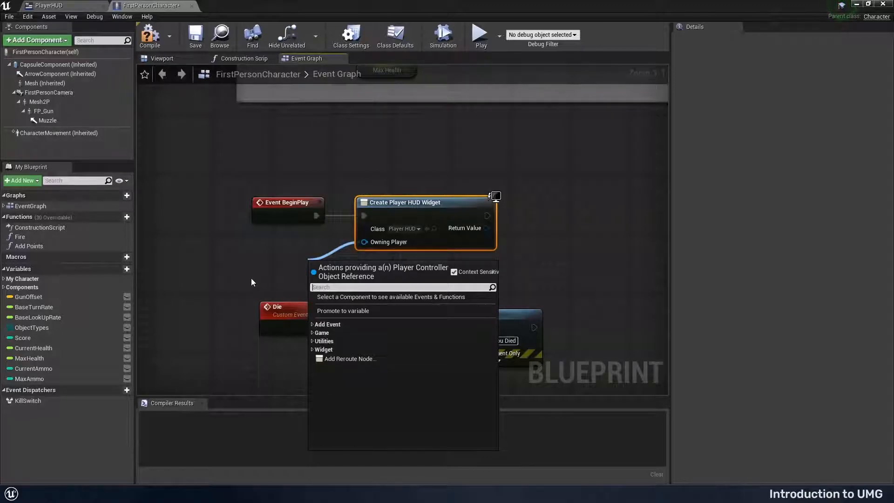
text(get p[lay)
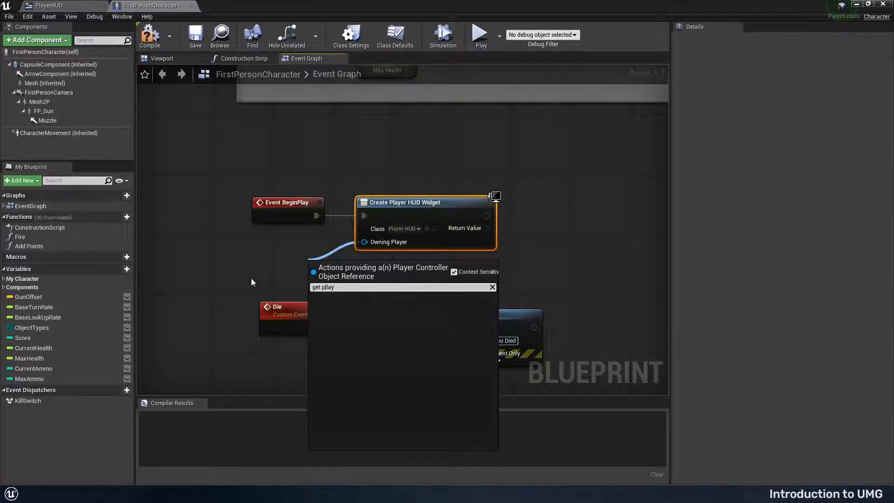
key(BackSpace)
key(BackSpace)
key(BackSpace)
text(la)
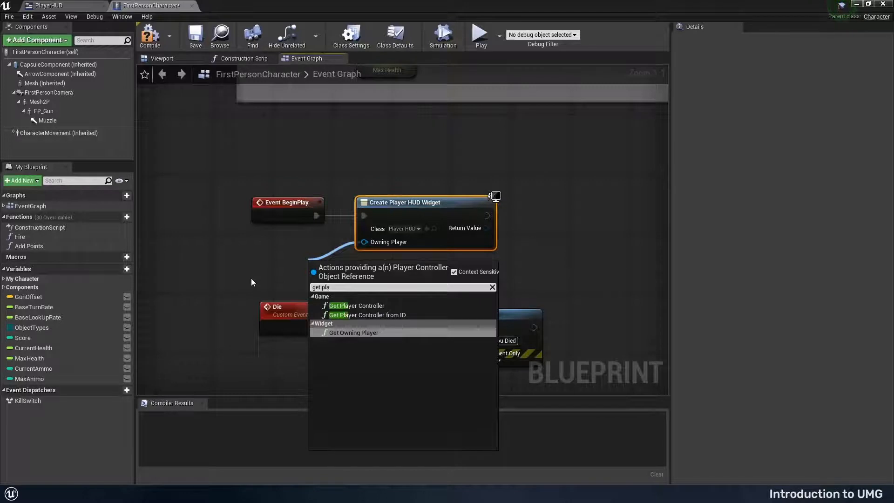
click(331, 303)
drag(403, 266, 299, 246)
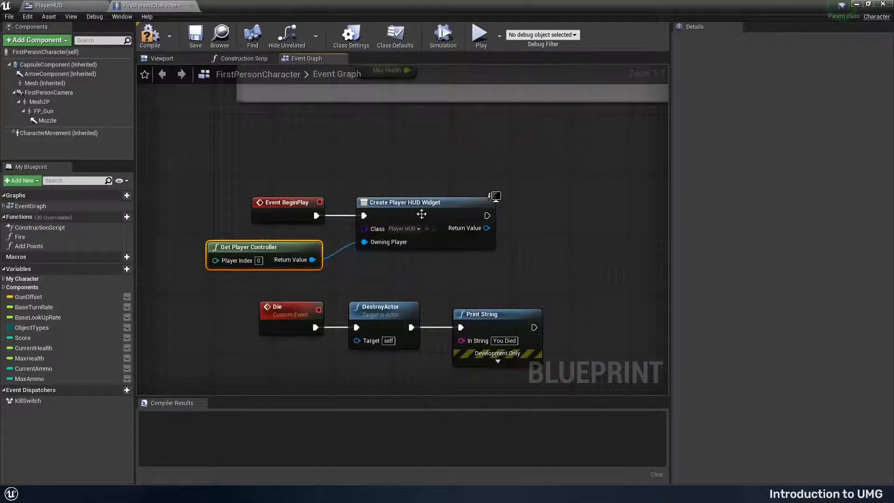
right_drag(517, 256, 499, 245)
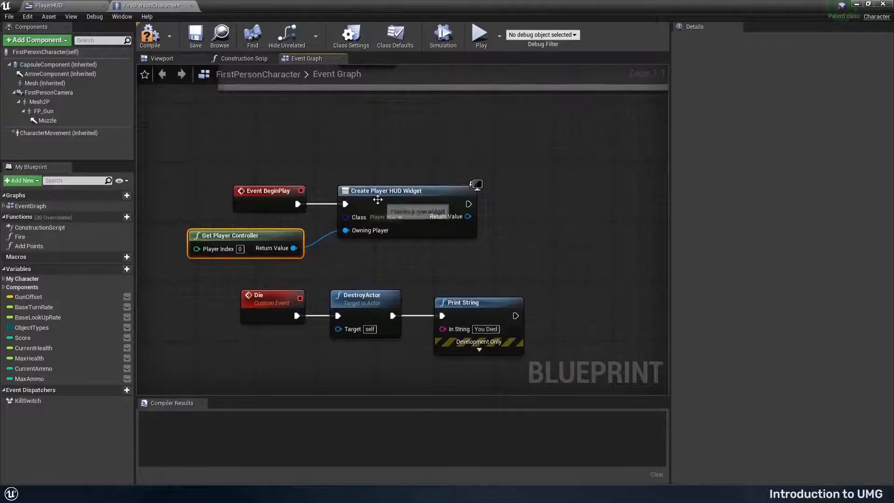
click(149, 35)
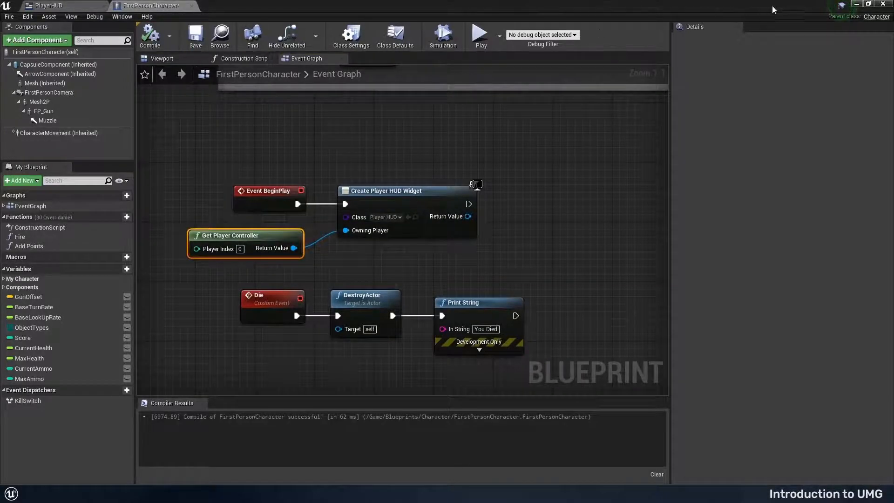
- Play-test the level again to check for the HUD with the Create Widget node in place, and end the session
click(855, 4)
click(540, 34)
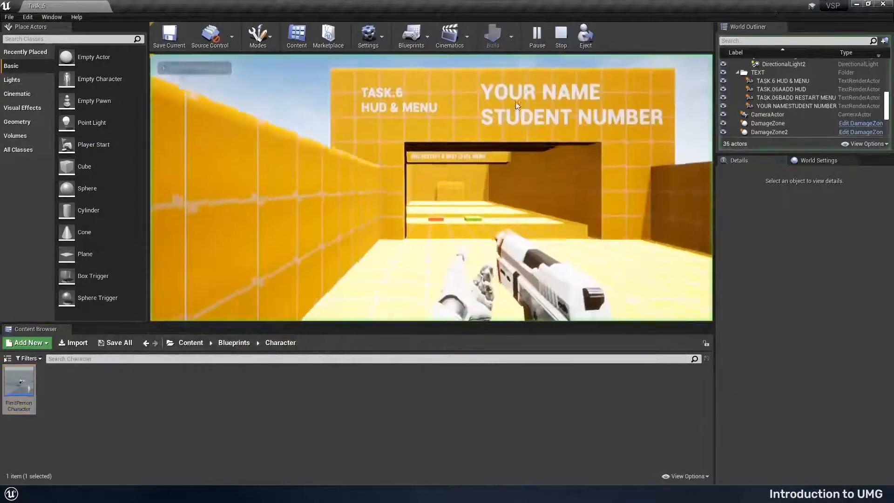
key(w)
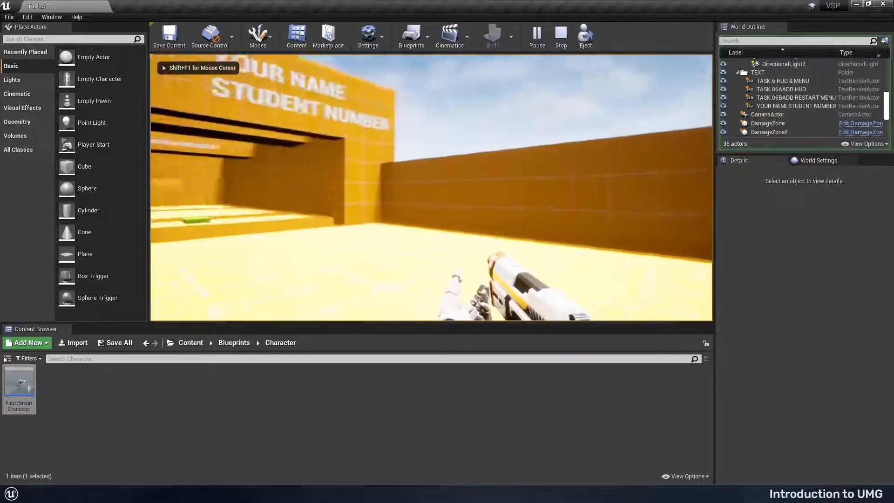
key(Escape)
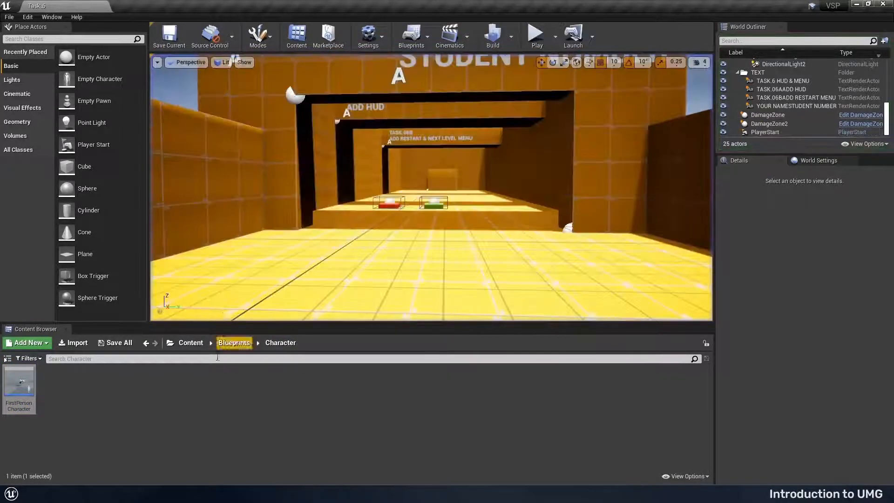
- Return to the FirstPersonCharacter Event Graph and add an Add to Viewport node from the Create Widget node's Return Value
click(309, 461)
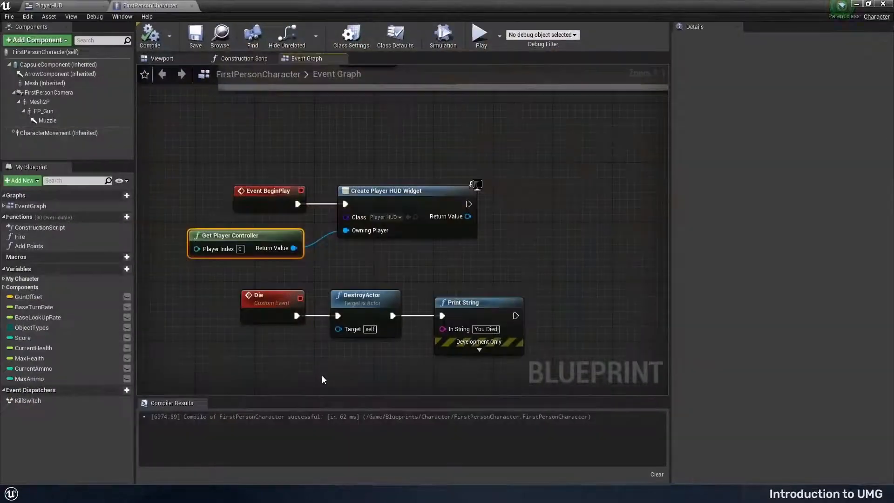
right_drag(457, 250, 420, 238)
drag(410, 225, 468, 225)
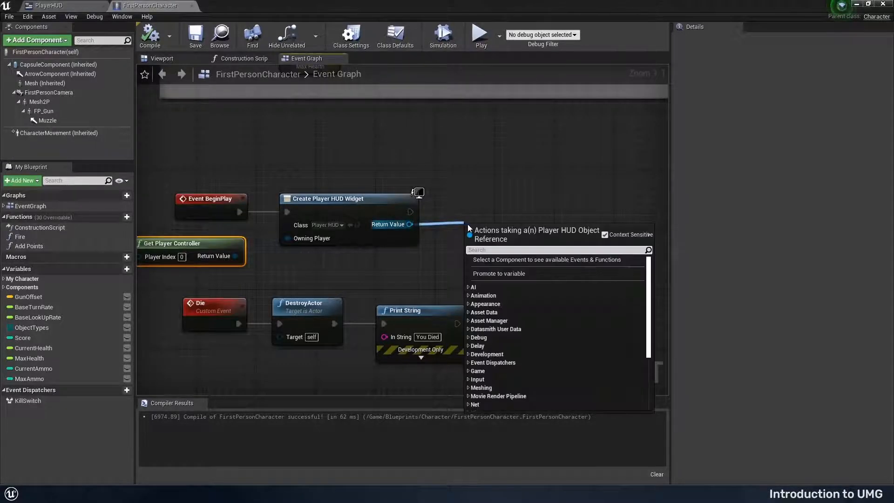
text(add to)
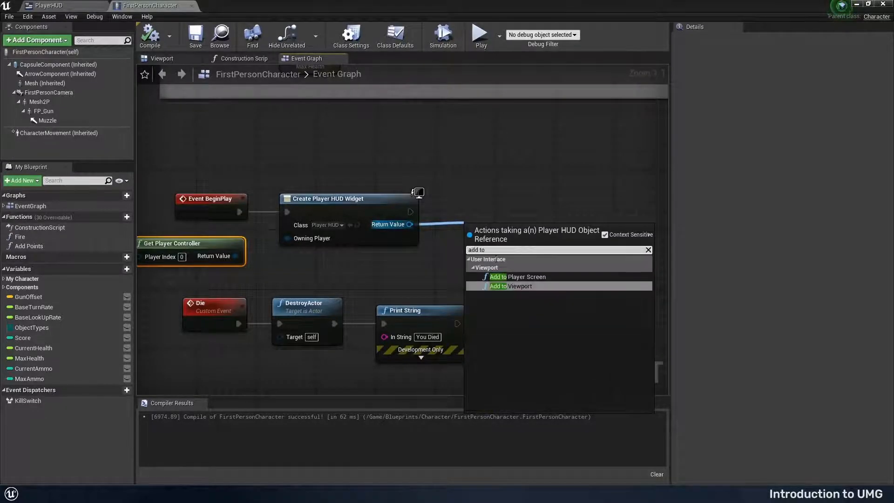
click(521, 286)
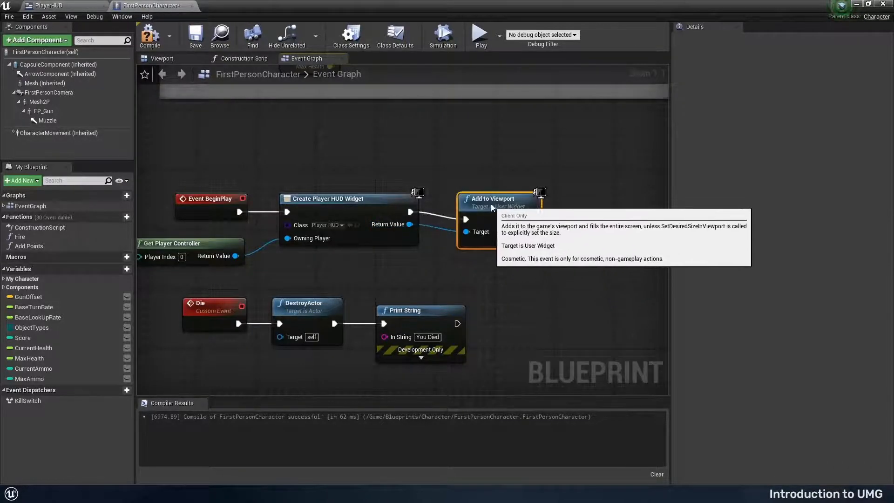
- Align the Add to Viewport node's execution pin with the Create Widget node, and compile and save the blueprint
drag(492, 207, 485, 197)
right_drag(479, 259, 508, 252)
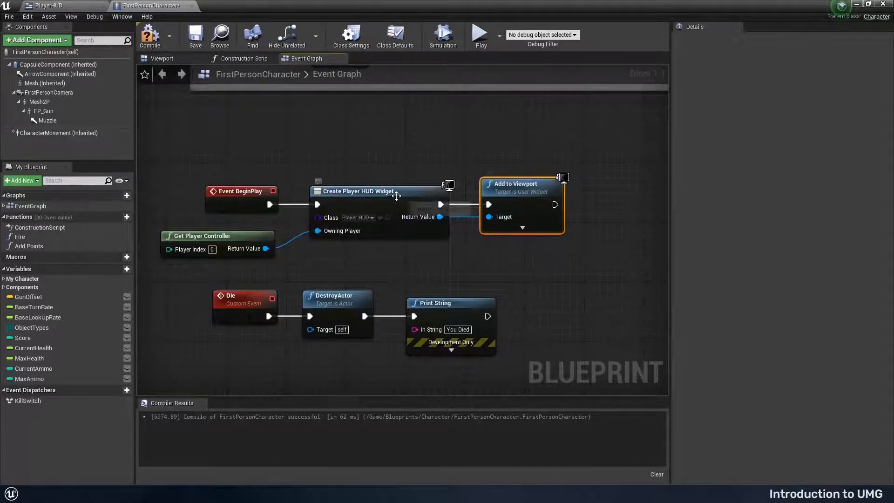
click(161, 43)
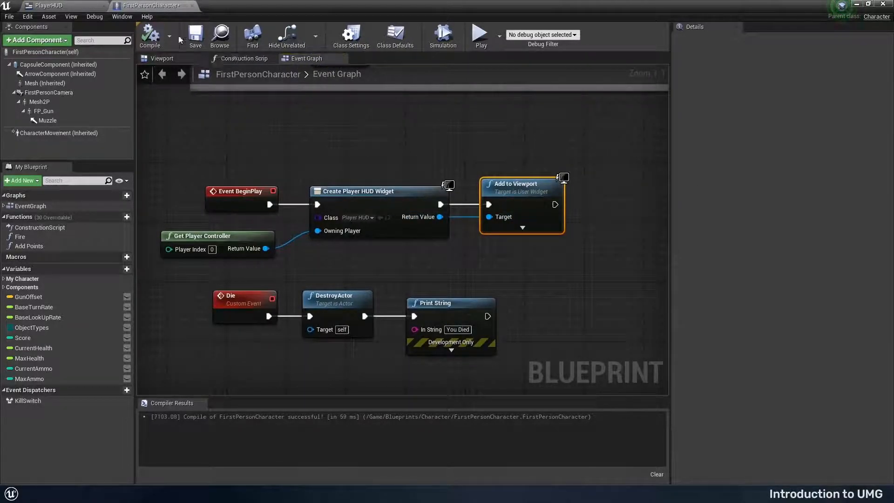
click(195, 35)
- Play-test the level, walking around and firing the gun to check the HUD on screen, and end the session
click(857, 4)
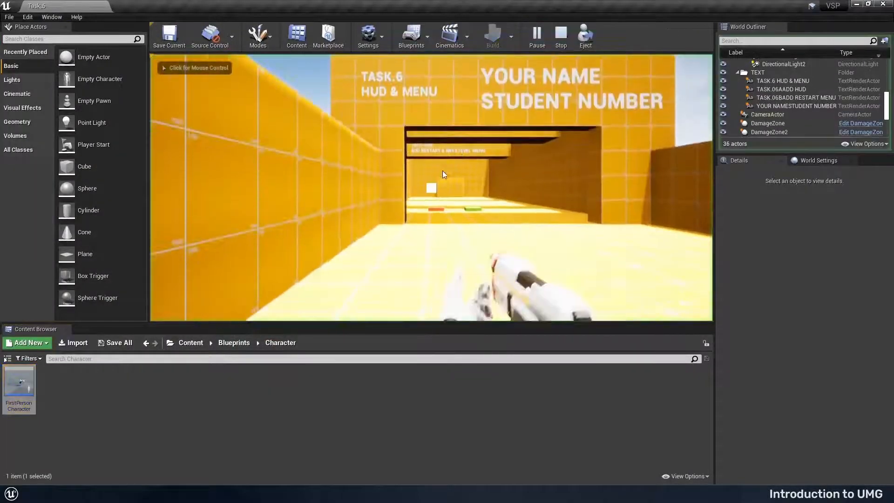
click(443, 174)
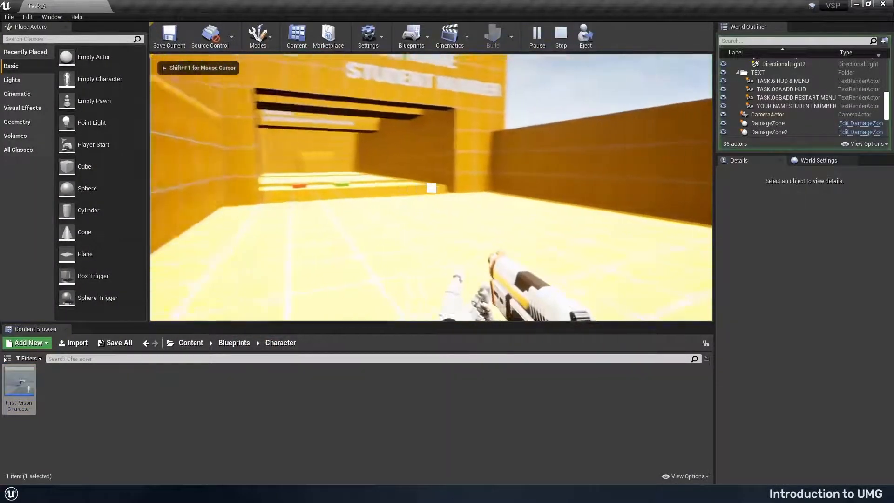
key(w)
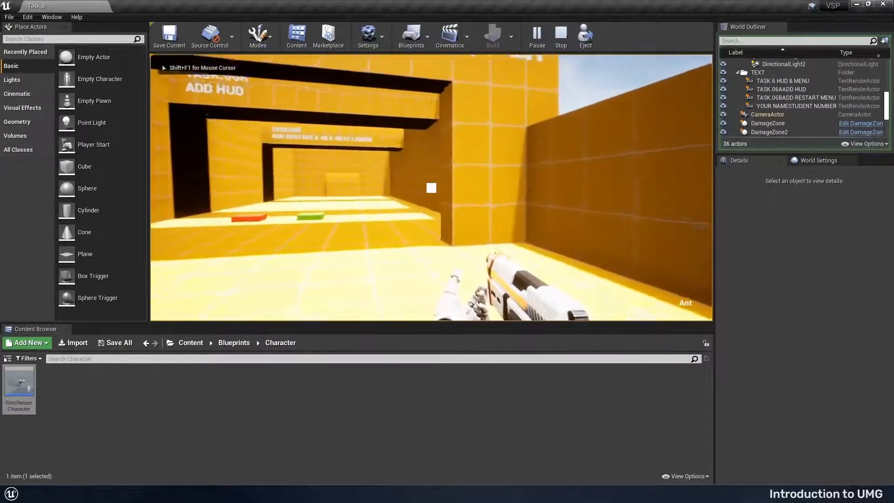
click(431, 188)
click(431, 188)
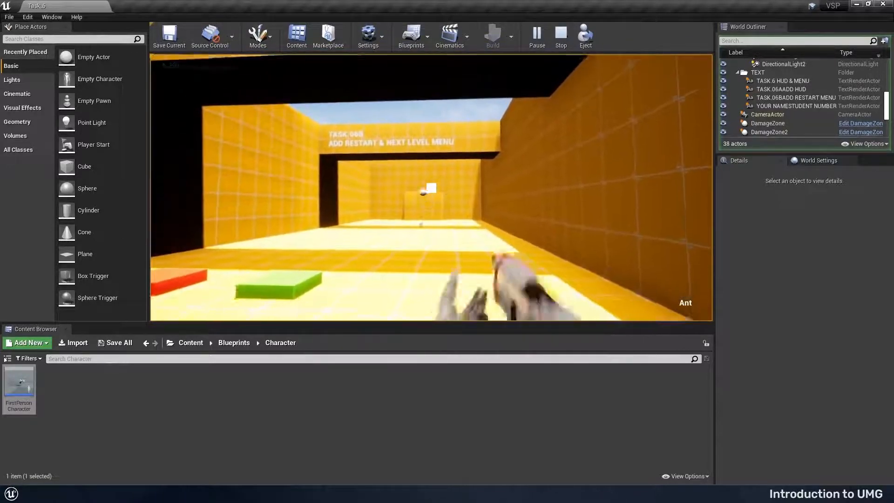
click(431, 188)
click(431, 188)
click(431, 187)
click(431, 187)
click(431, 188)
key(w)
key(w)
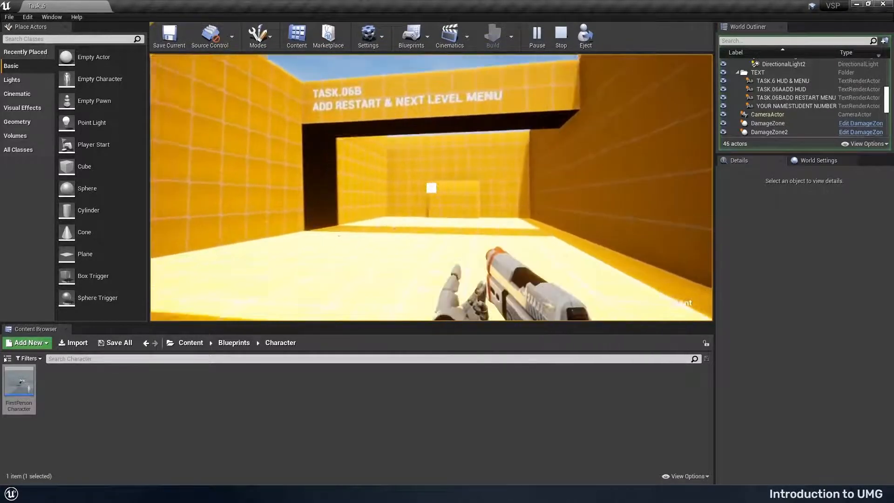
key(w)
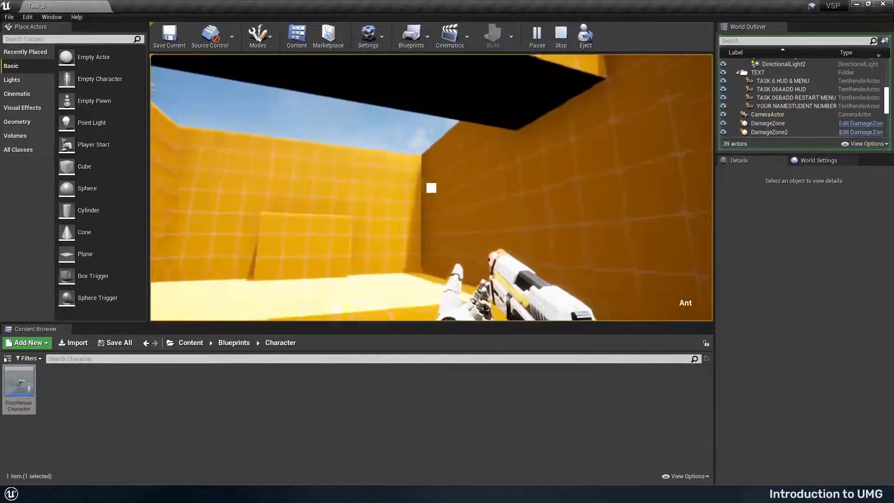
key(w)
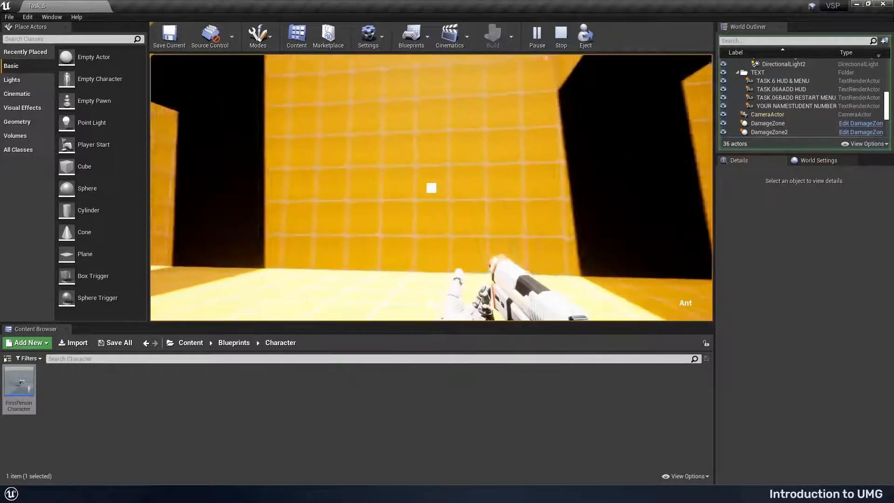
key(w)
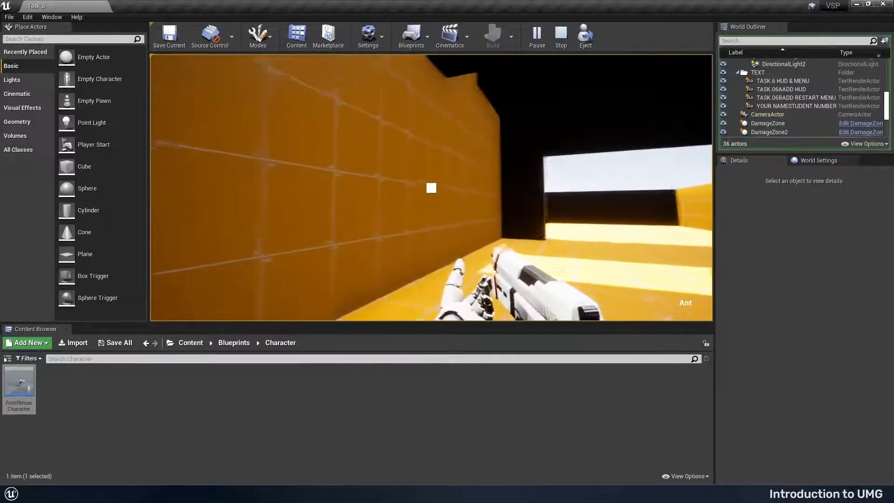
key(w)
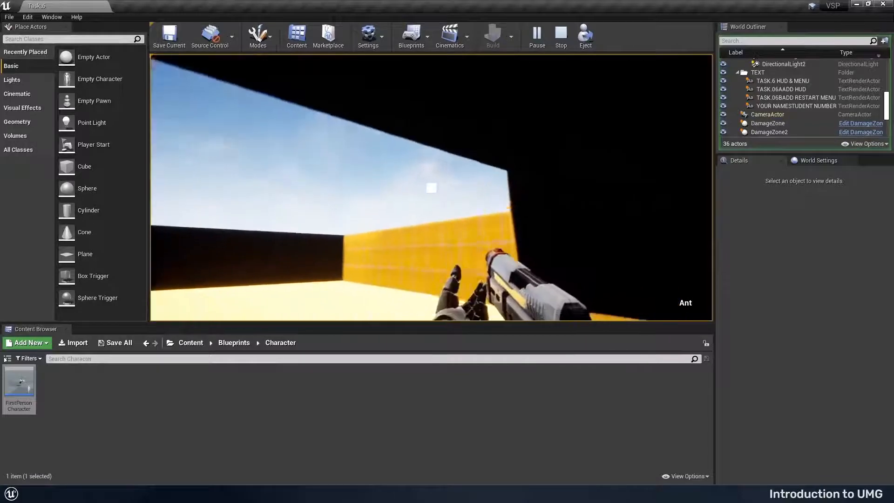
key(w)
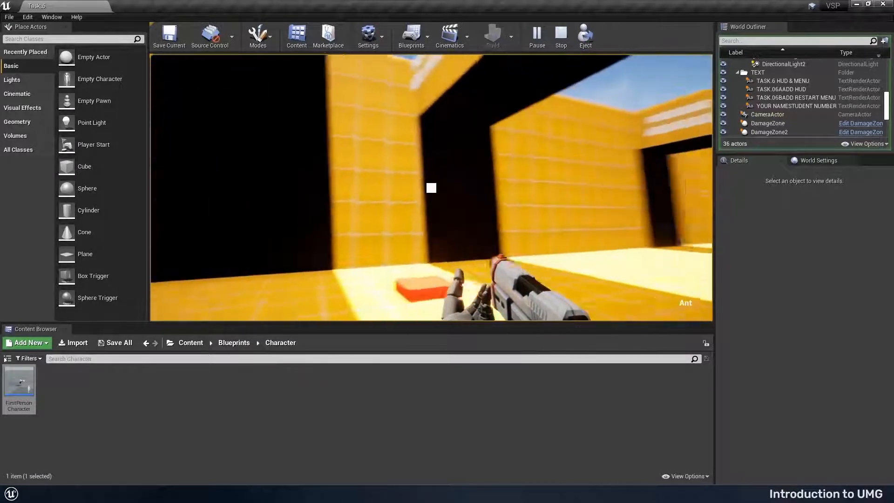
key(w)
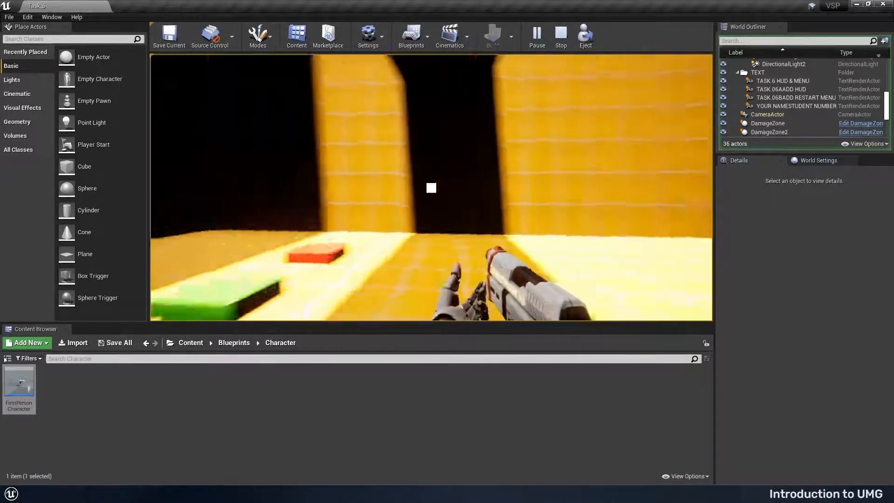
key(s)
key(s)
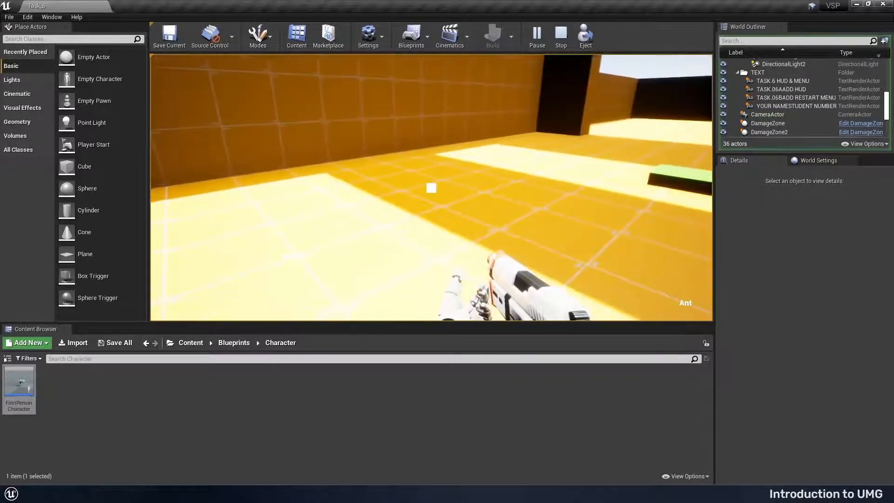
key(Escape)
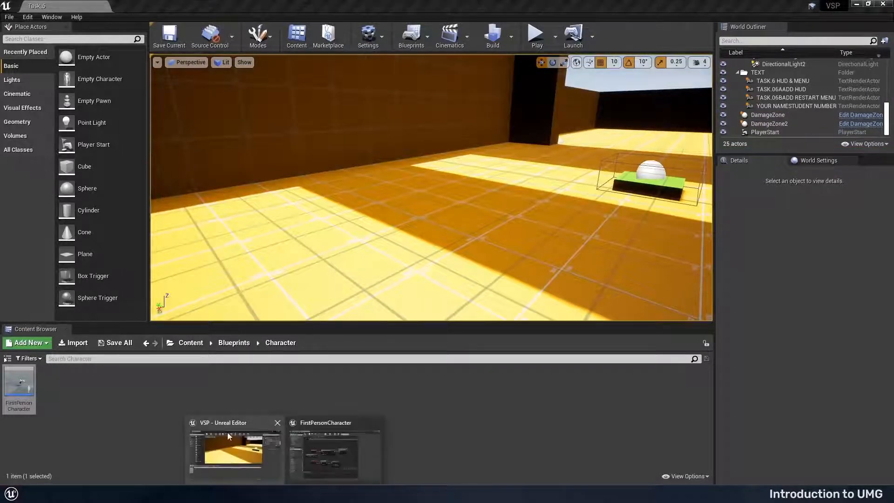
- Reopen the PlayerHUD widget and set the centre image's brush to the crosshair029 texture
click(324, 445)
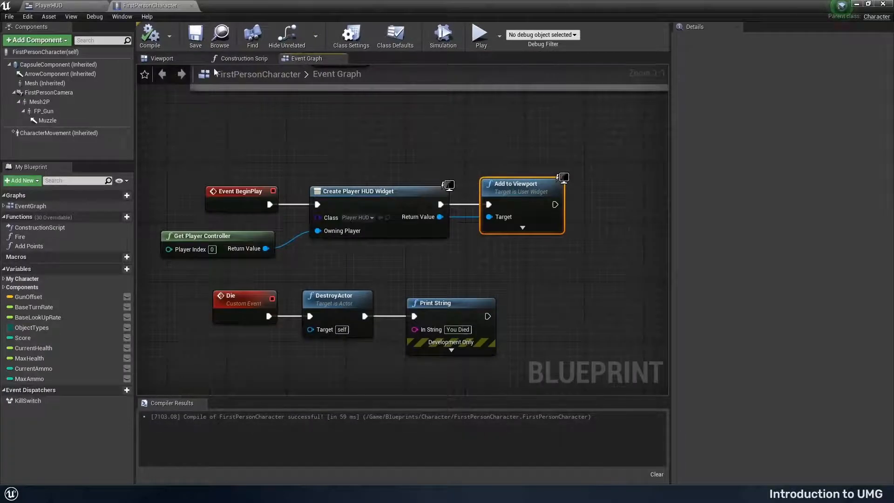
click(60, 7)
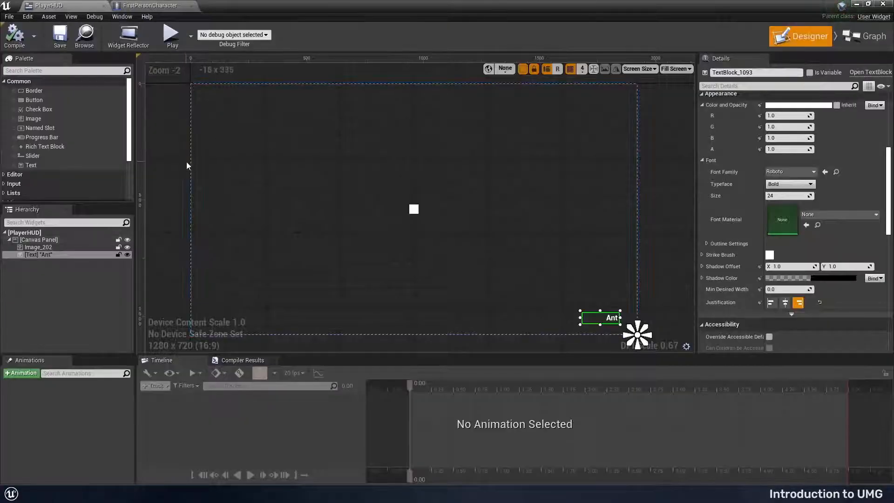
click(409, 209)
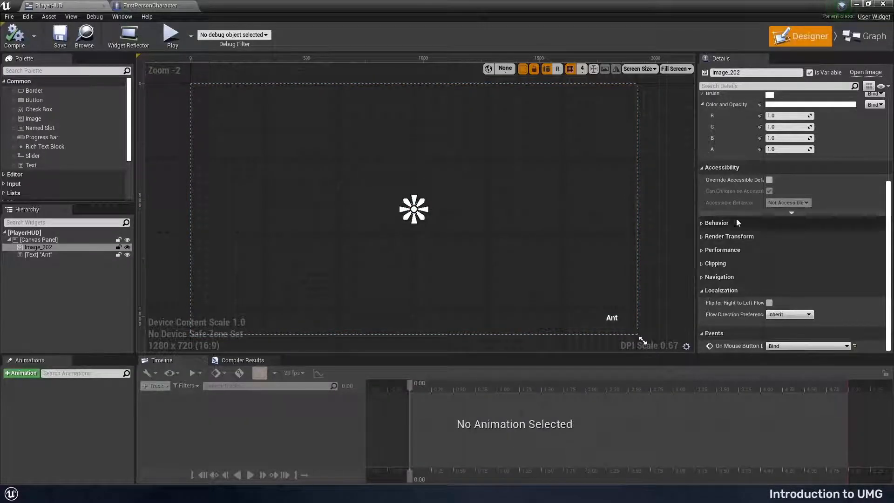
scroll(826, 153, up, 6)
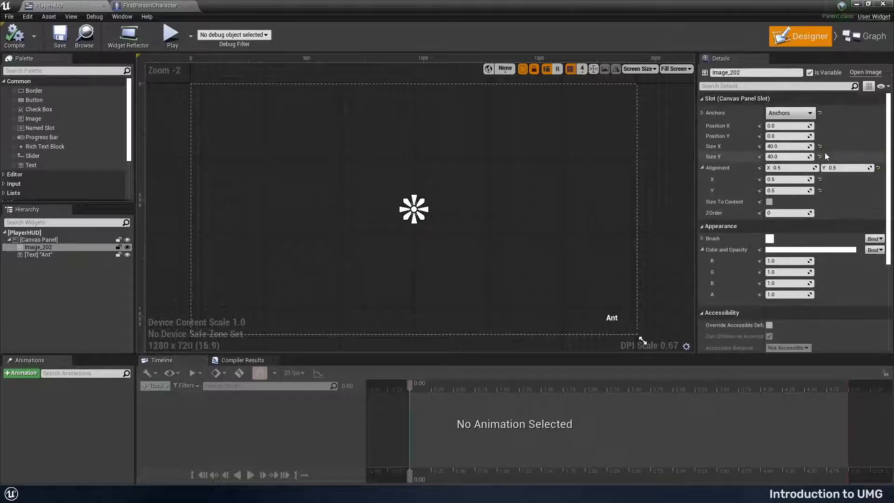
click(702, 239)
scroll(746, 225, down, 1)
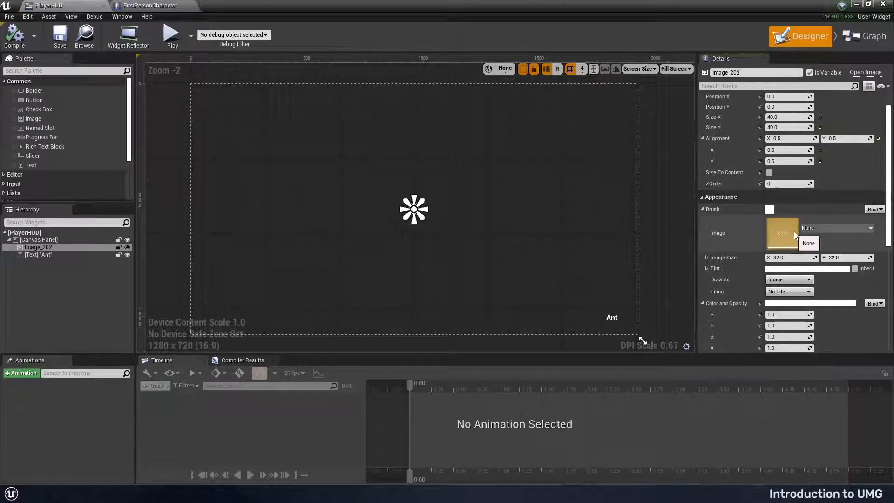
click(811, 228)
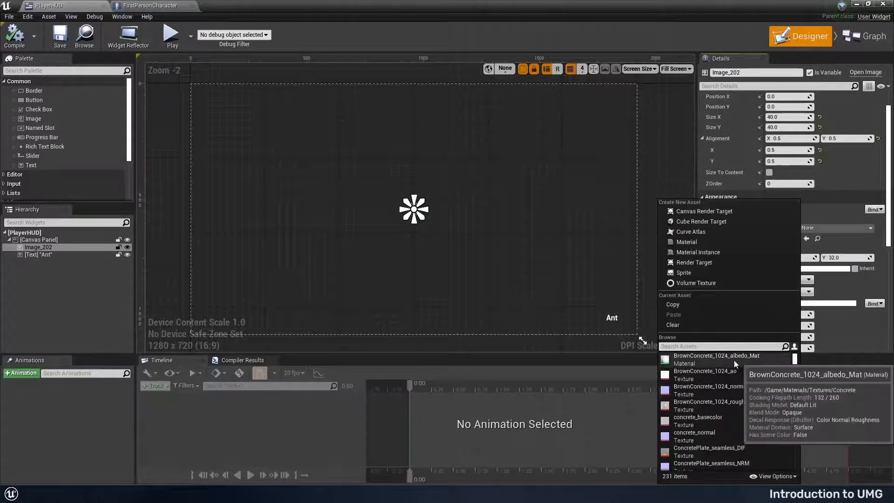
scroll(727, 388, down, 3)
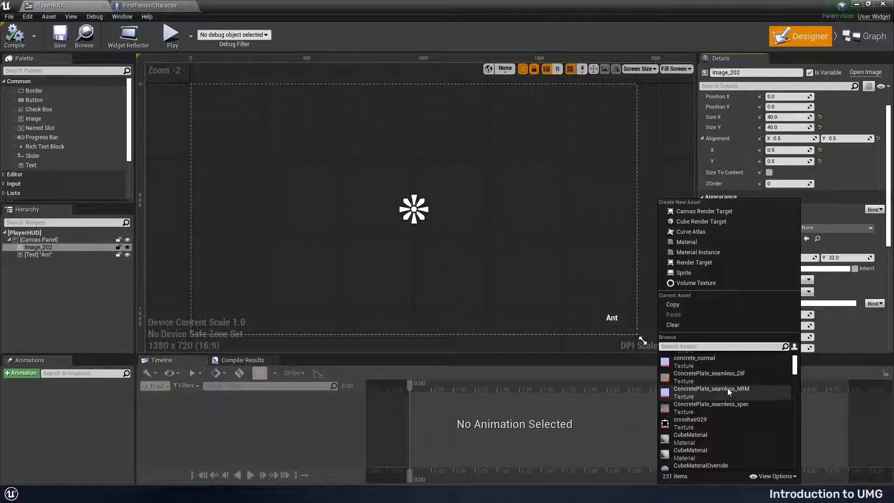
click(685, 425)
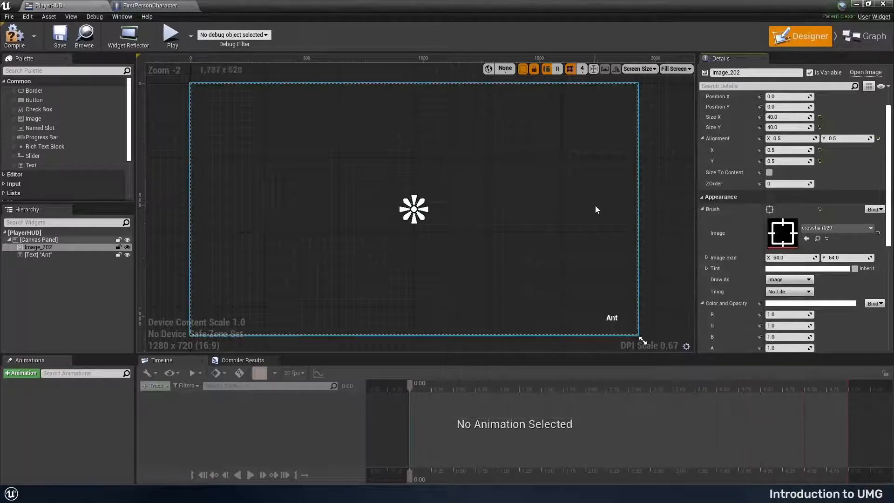
- Enable Size To Content for the crosshair image, and compile and save the PlayerHUD widget
scroll(425, 229, up, 2)
scroll(423, 224, up, 5)
scroll(409, 200, up, 10)
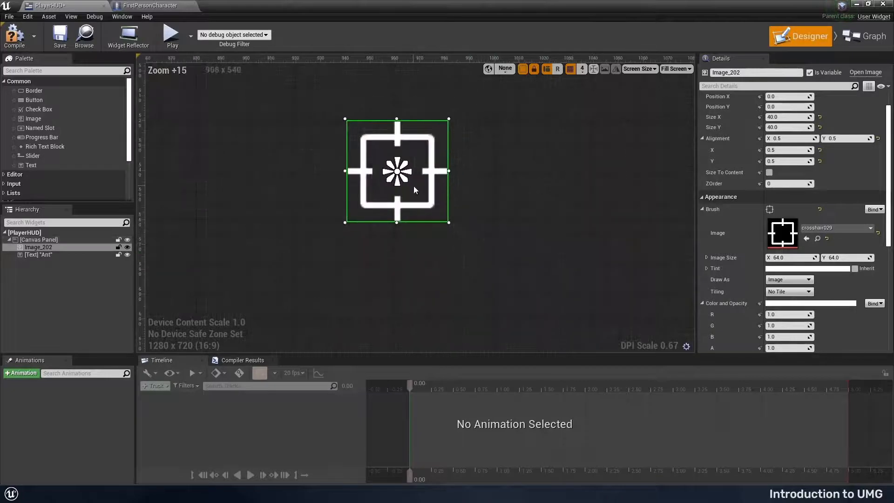
scroll(787, 207, up, 2)
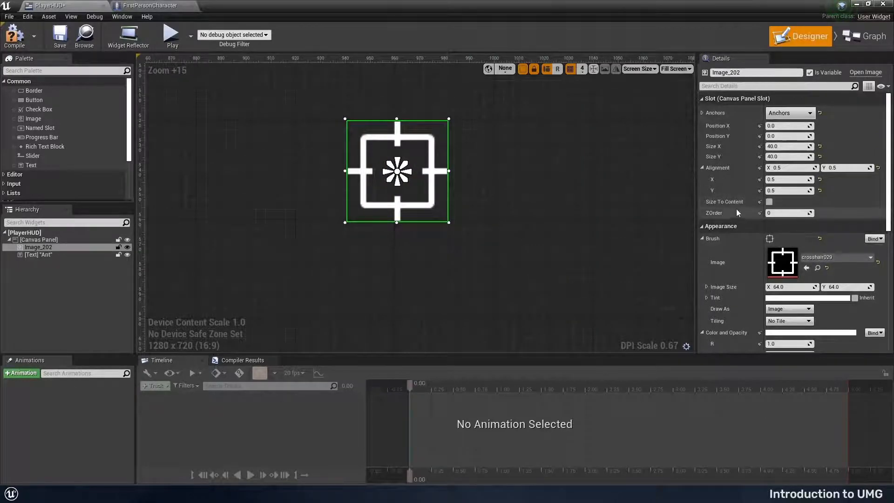
click(769, 202)
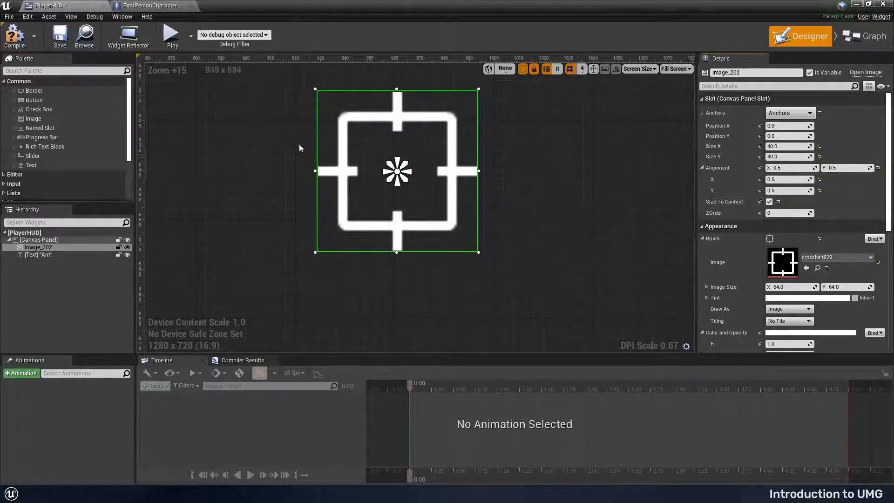
scroll(299, 148, down, 10)
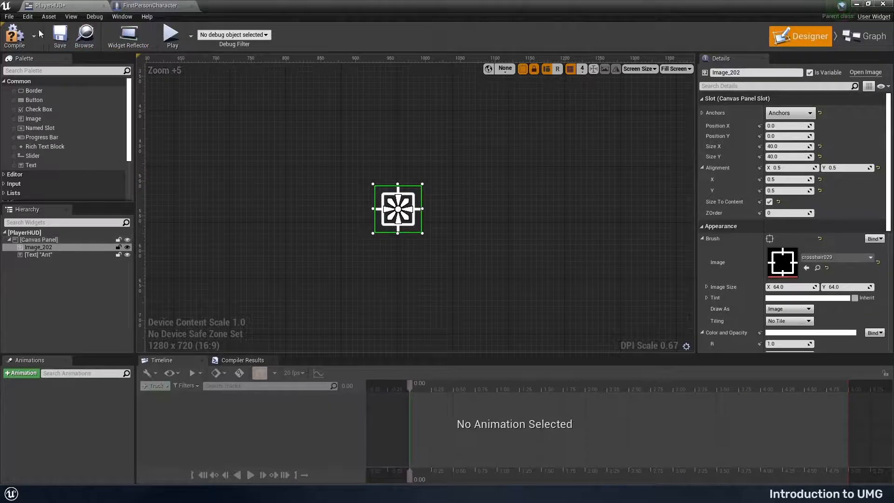
click(58, 37)
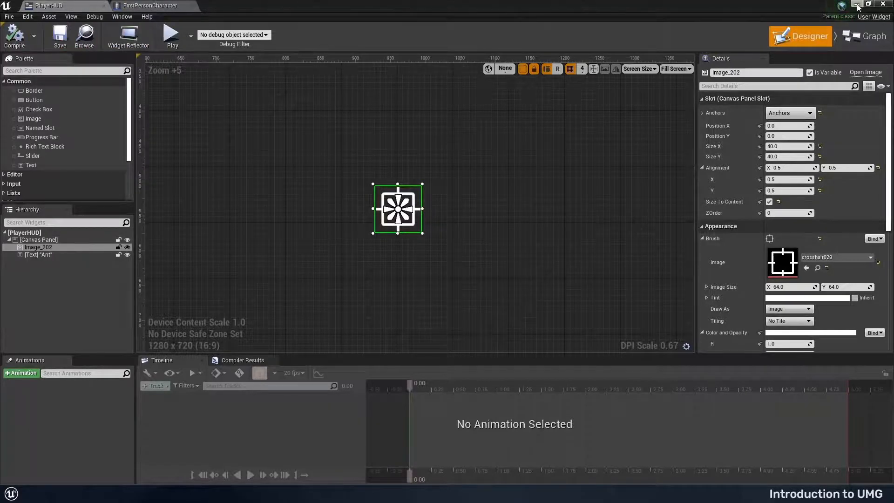
- Play-test the level again, moving around and firing shots to check the crosshair's appearance and aim in game
click(857, 4)
click(534, 39)
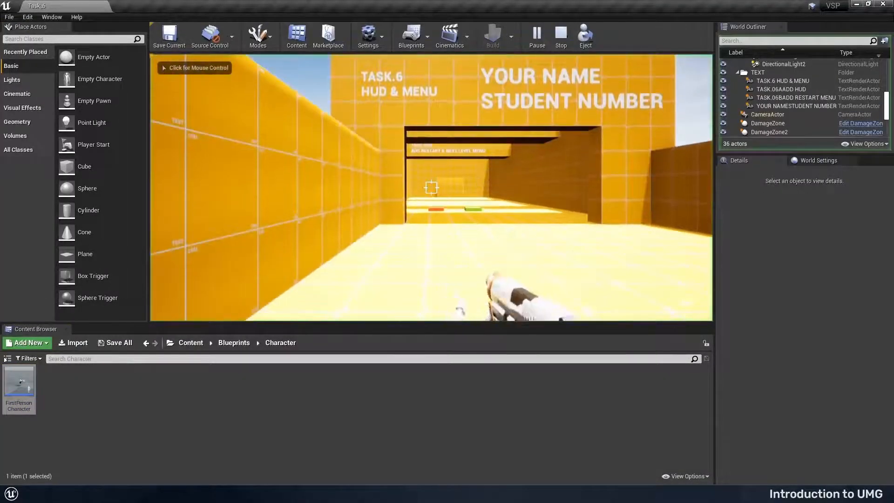
key(w)
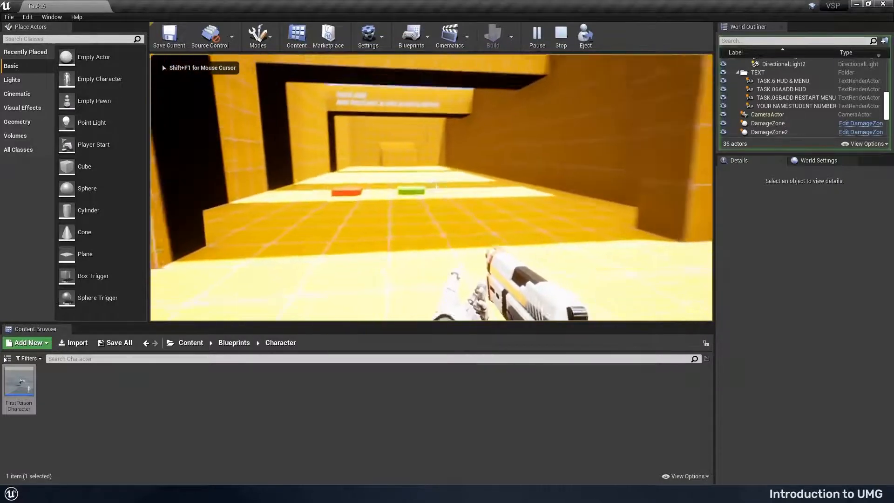
key(w)
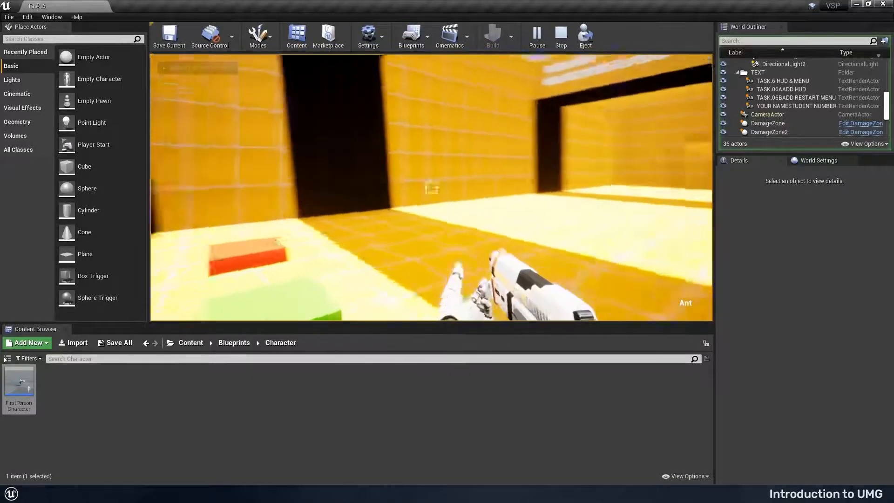
key(d)
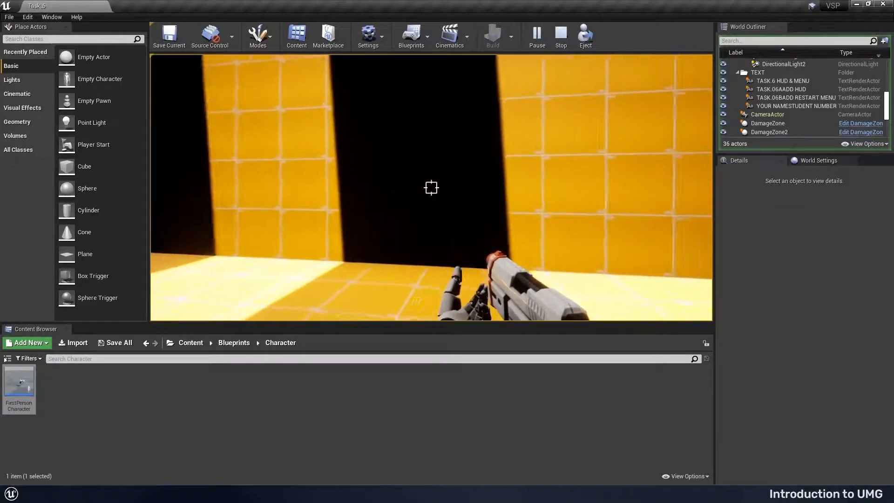
key(a)
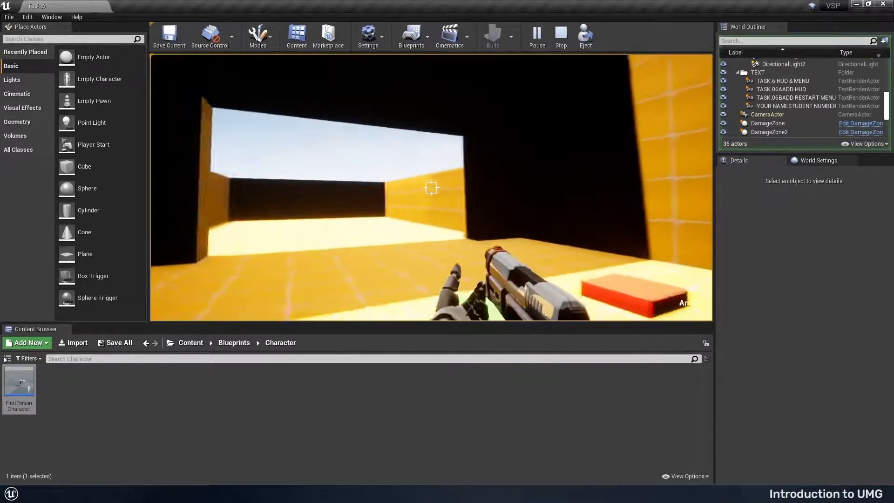
click(431, 188)
click(431, 187)
click(431, 188)
click(432, 188)
click(431, 187)
click(431, 188)
click(431, 187)
click(431, 187)
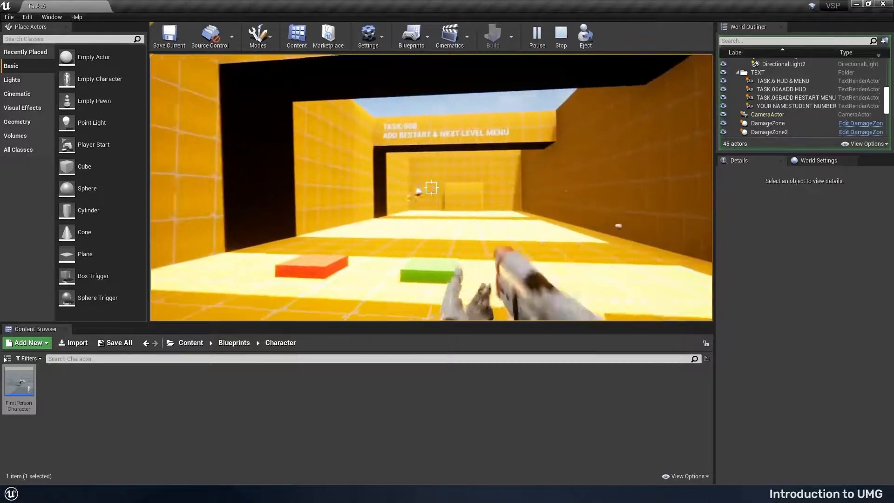